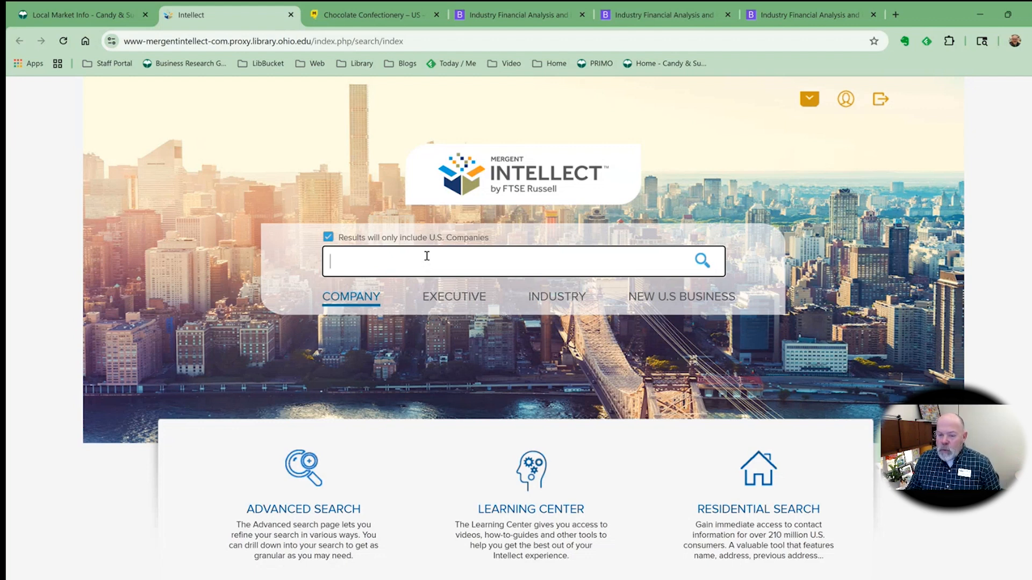
Open the Advanced Search page and switch to the Industry criteria
scroll(435, 263, "down", 1)
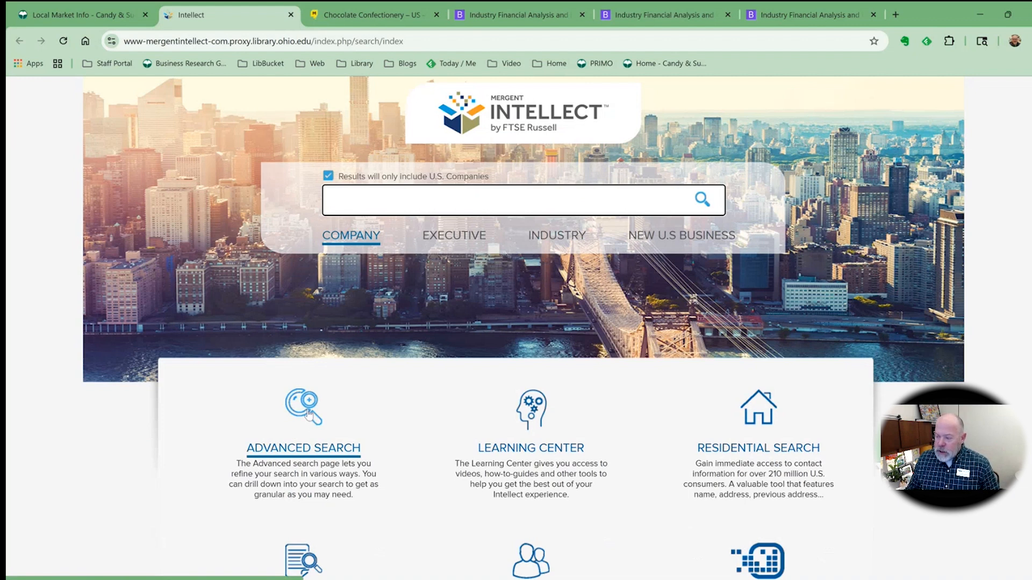
left_click(308, 413)
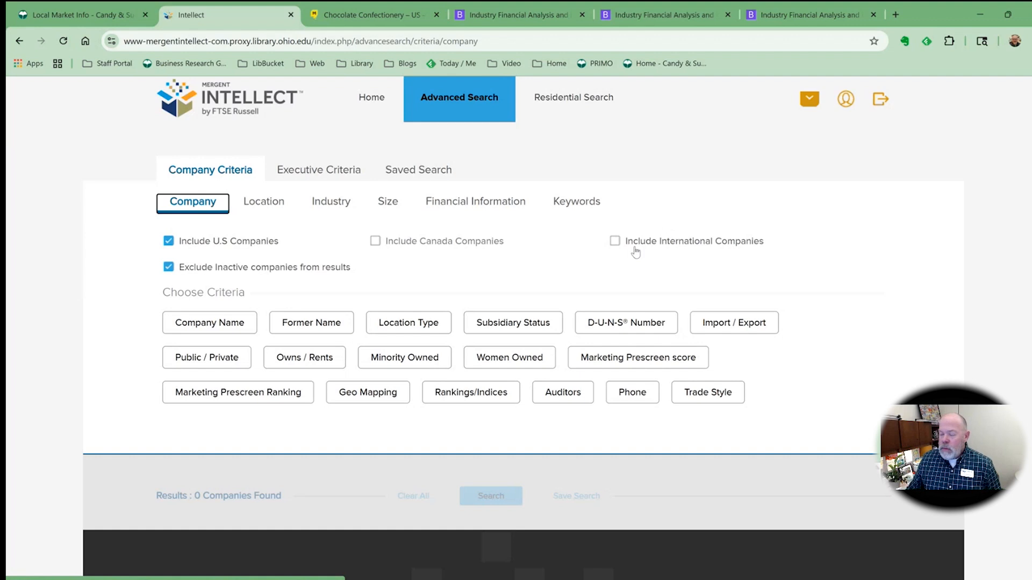
left_click(329, 207)
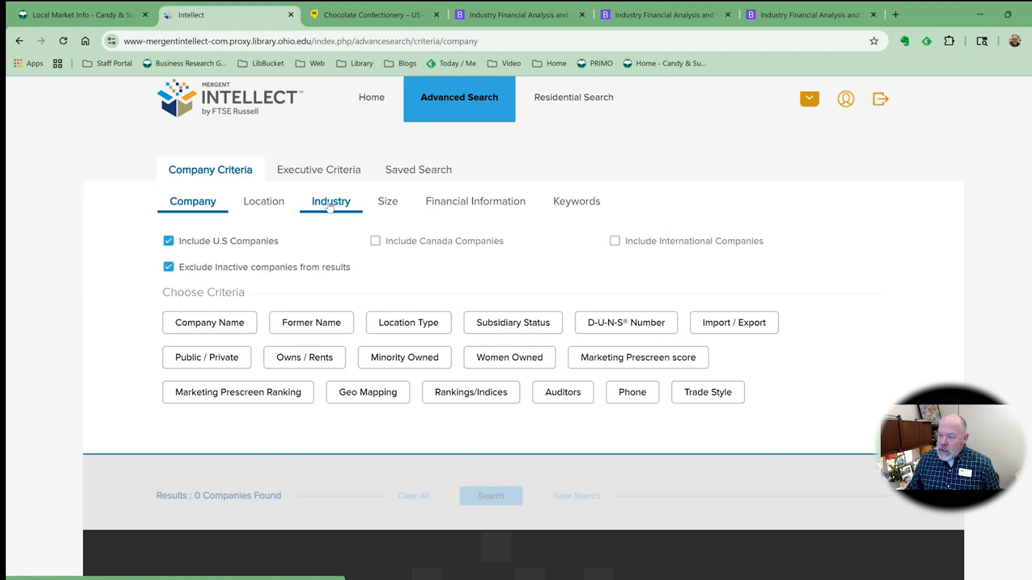
left_click(330, 208)
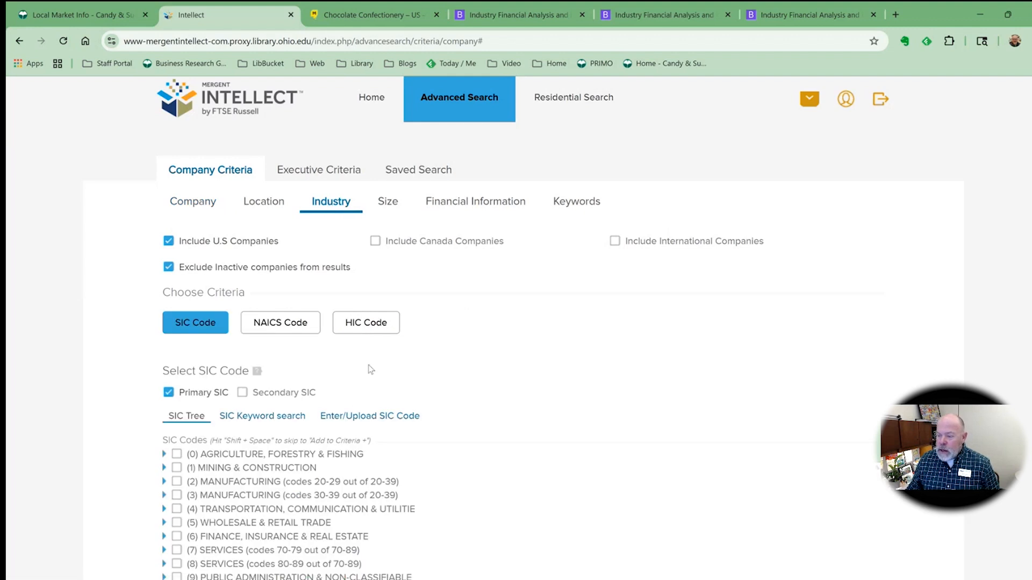
Switch to SIC keyword search and search SIC codes containing "candy"
scroll(370, 370, "down", 1)
mouse_move(270, 315)
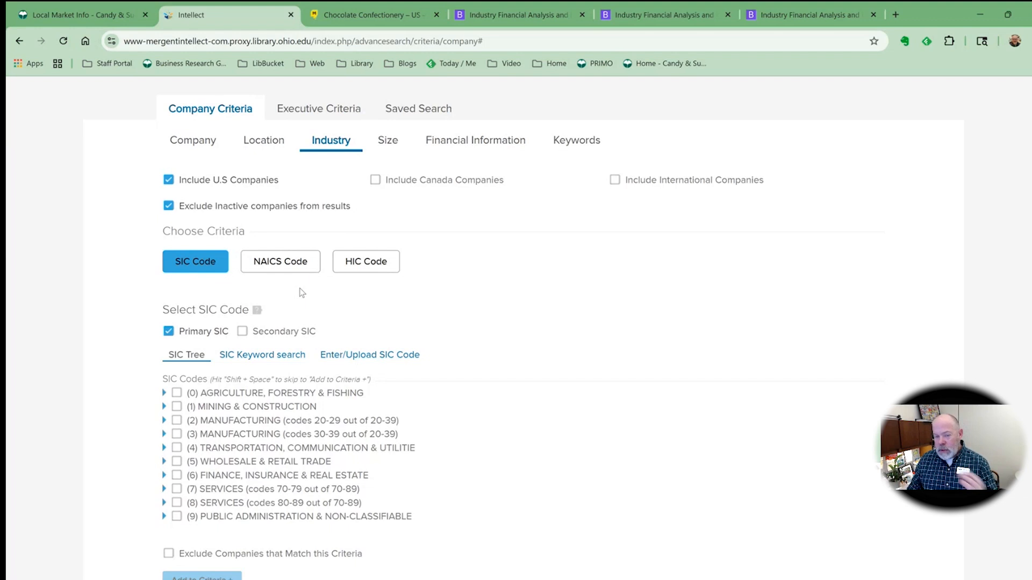
left_click(275, 357)
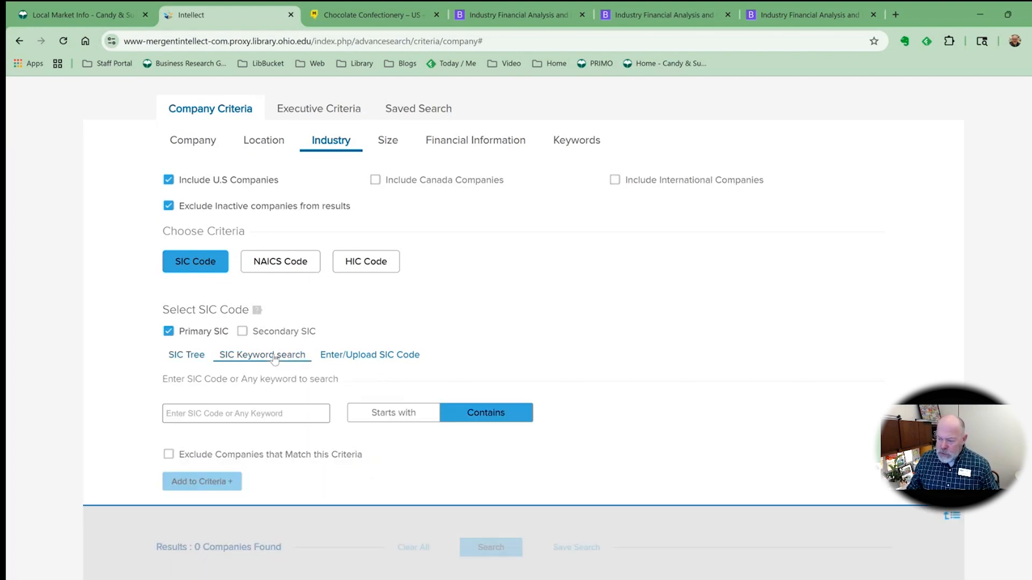
left_click(243, 415)
type("candy")
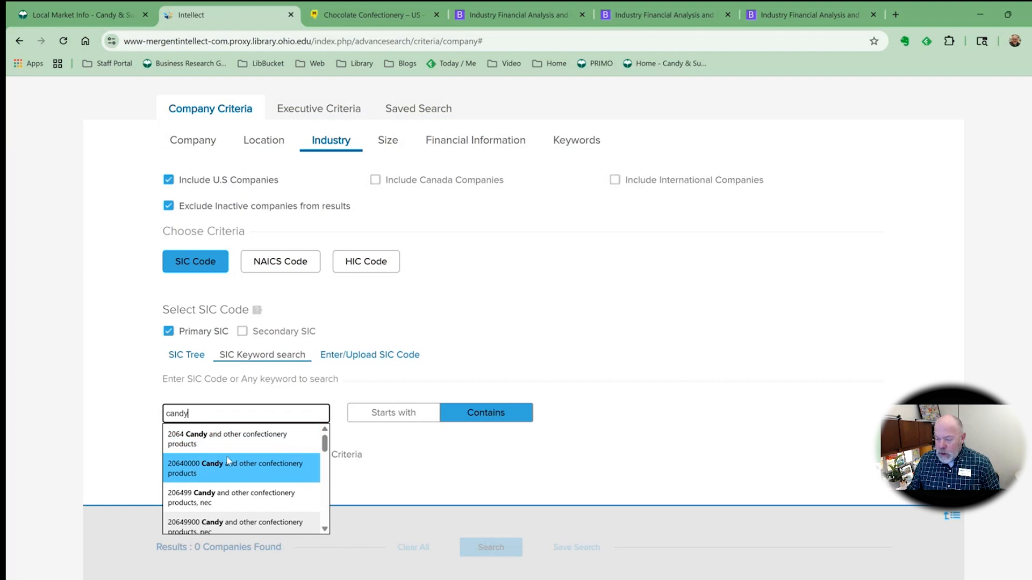
Pick SIC code 5441 Candy, nut, and confectionery stores and add it to the search criteria
scroll(226, 462, "down", 3)
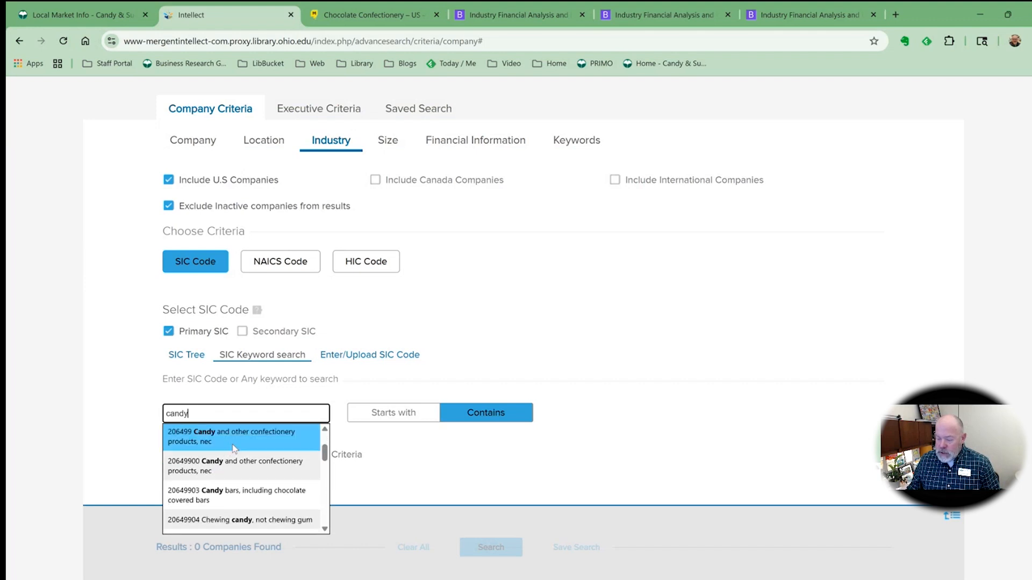
scroll(232, 446, "down", 5)
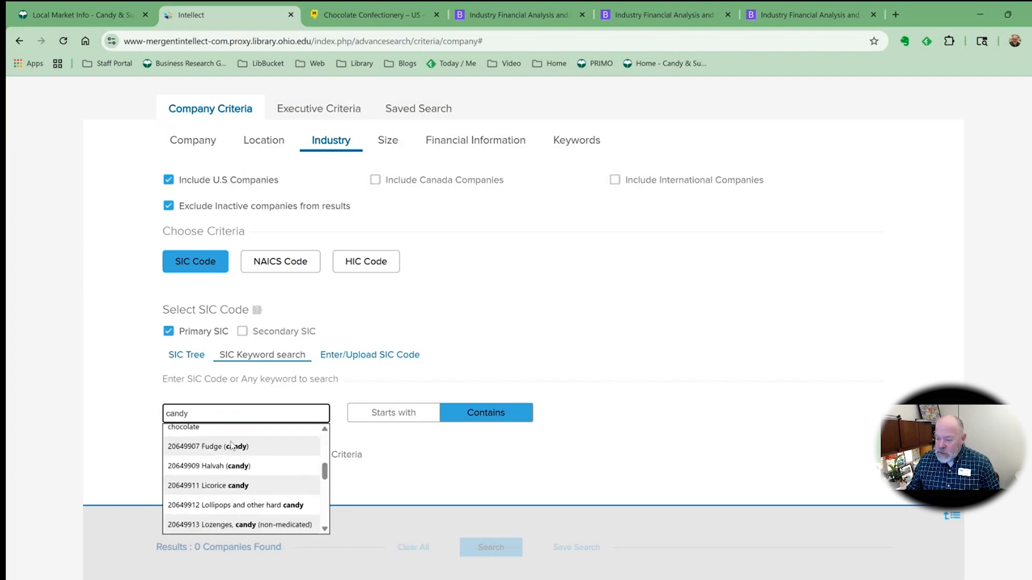
scroll(233, 446, "down", 2)
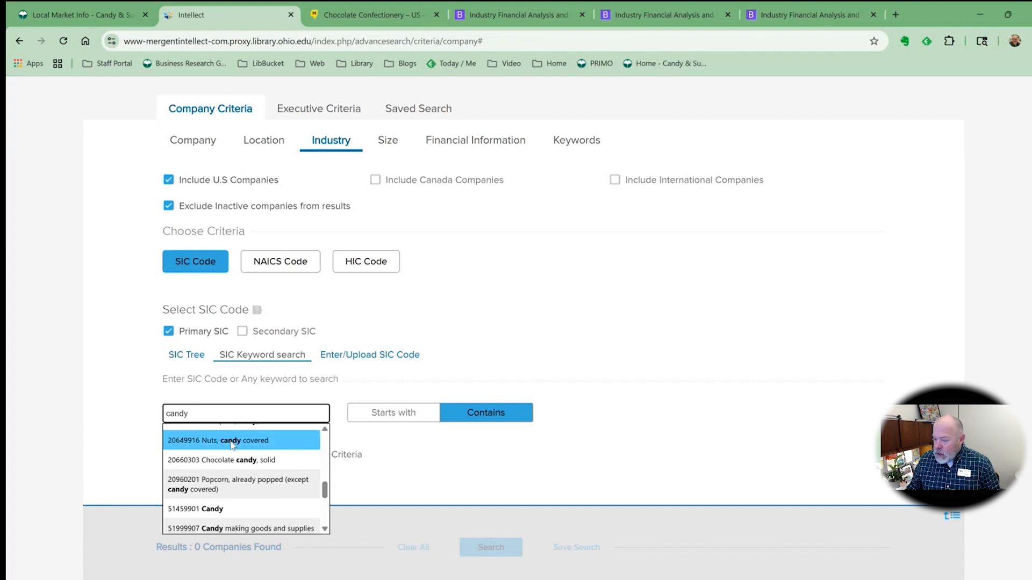
scroll(231, 446, "down", 2)
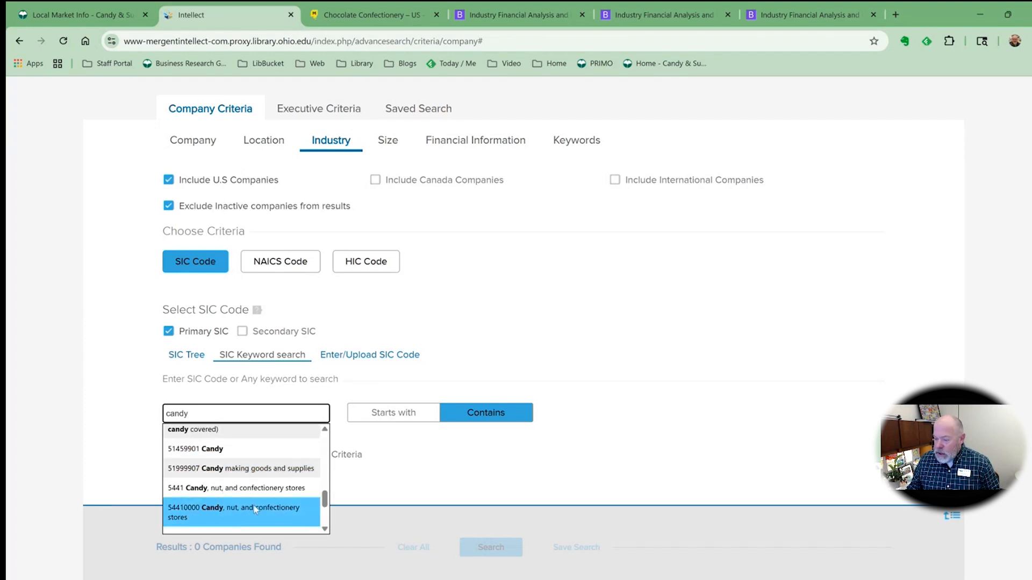
scroll(254, 509, "down", 2)
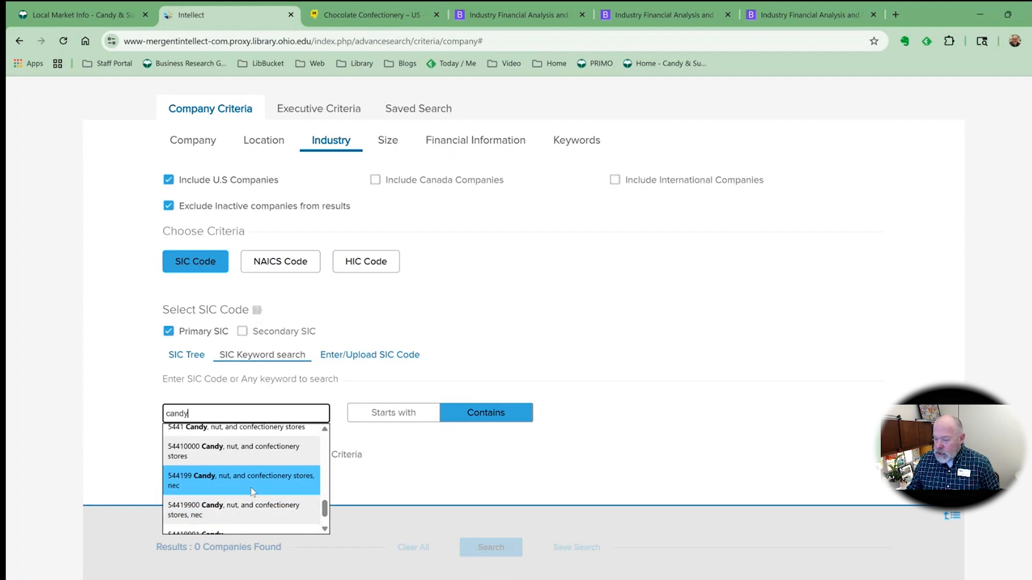
scroll(253, 477, "down", 1)
scroll(242, 498, "up", 1)
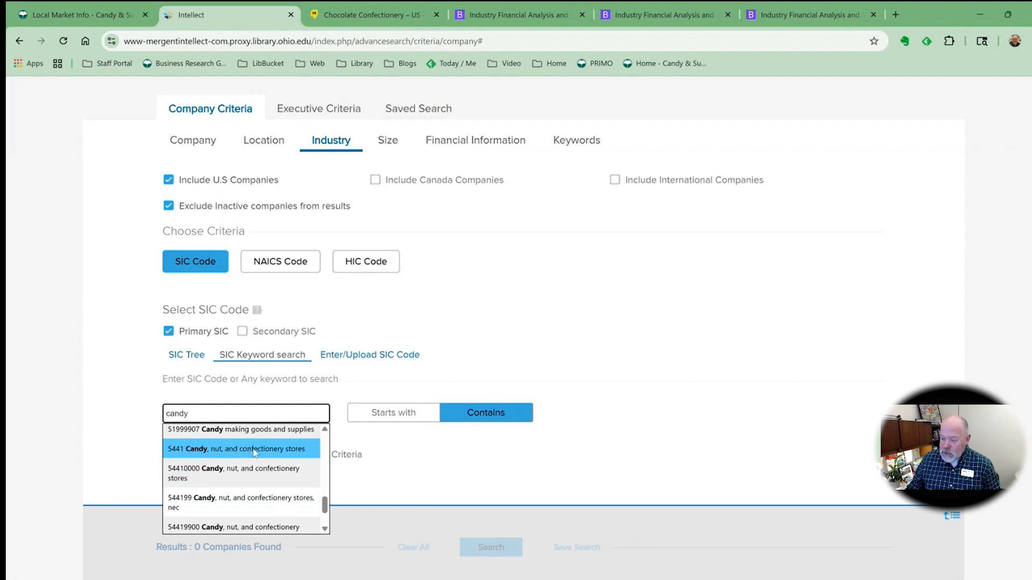
left_click(189, 454)
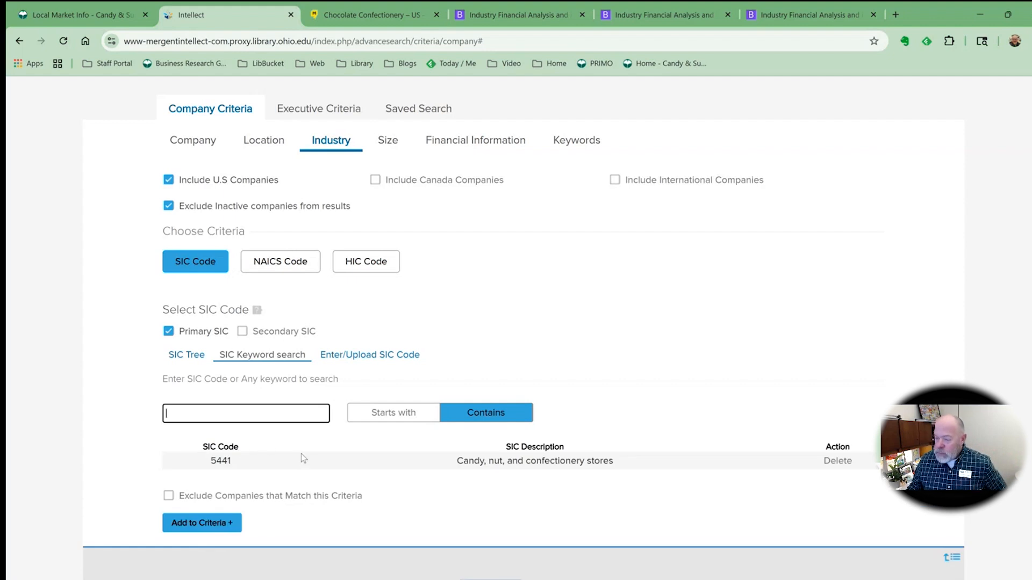
scroll(320, 380, "down", 1)
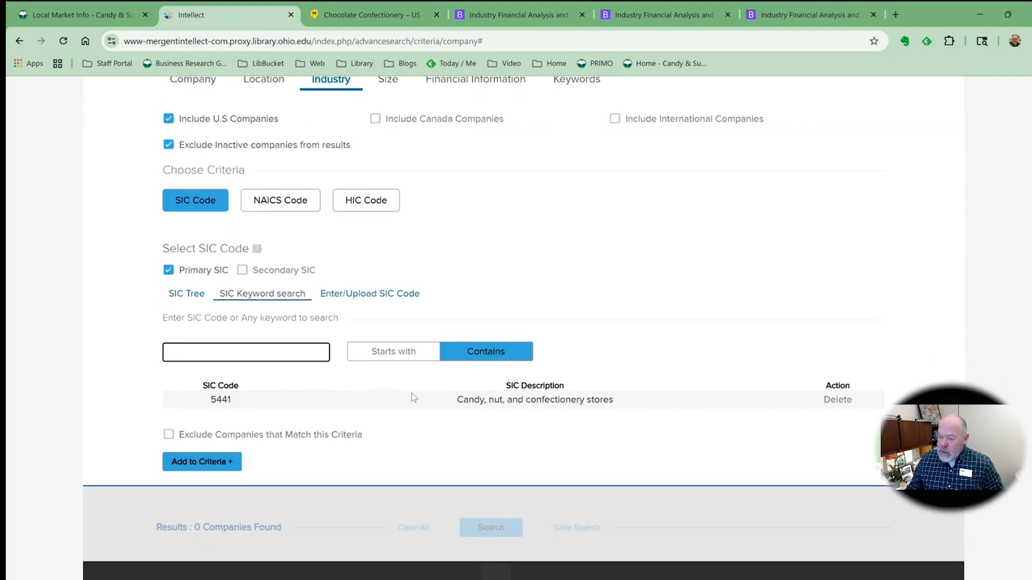
left_click(225, 464)
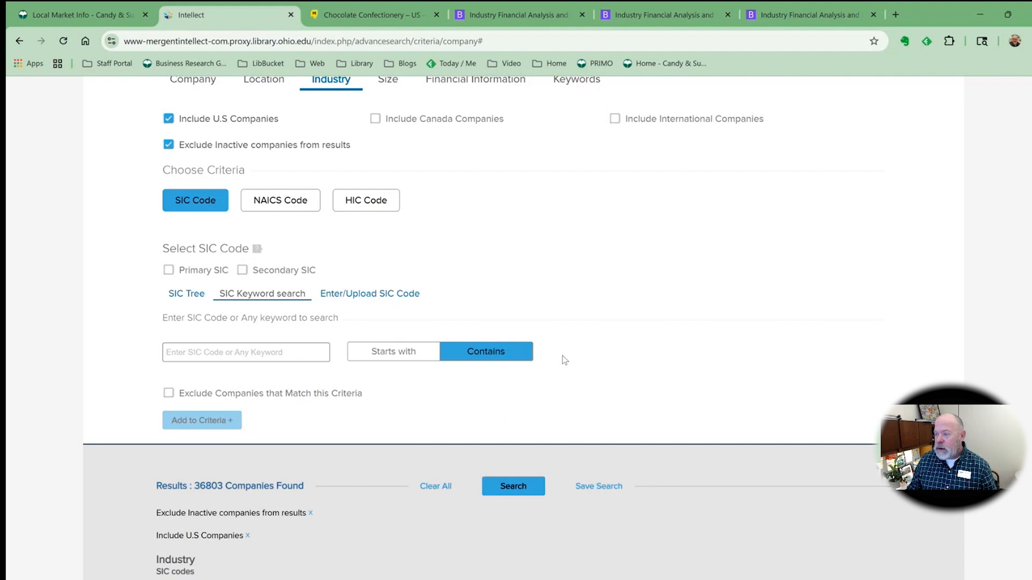
Open the Location criteria and choose the MSA (Metro Area) option
scroll(564, 360, "up", 3)
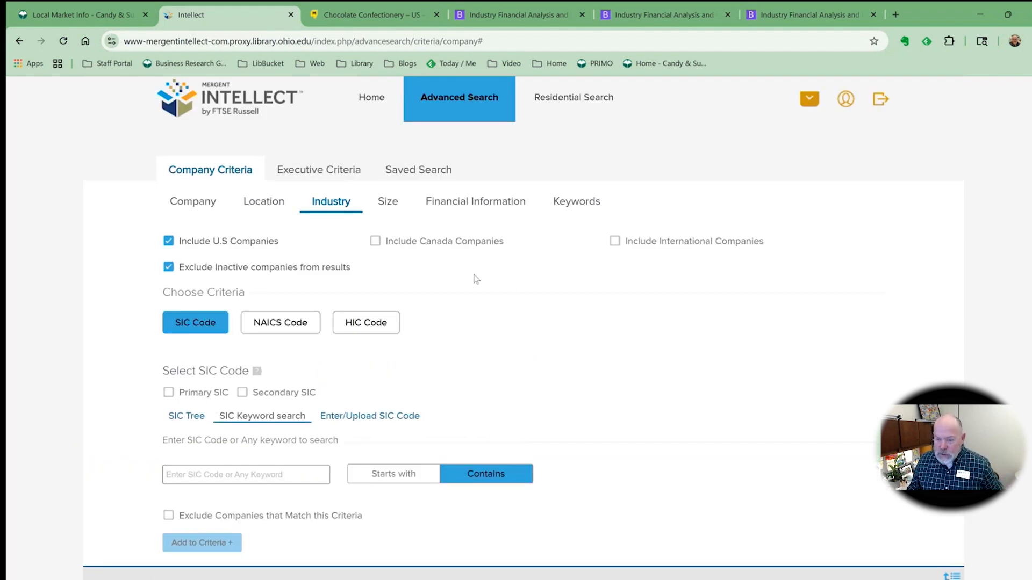
left_click(265, 203)
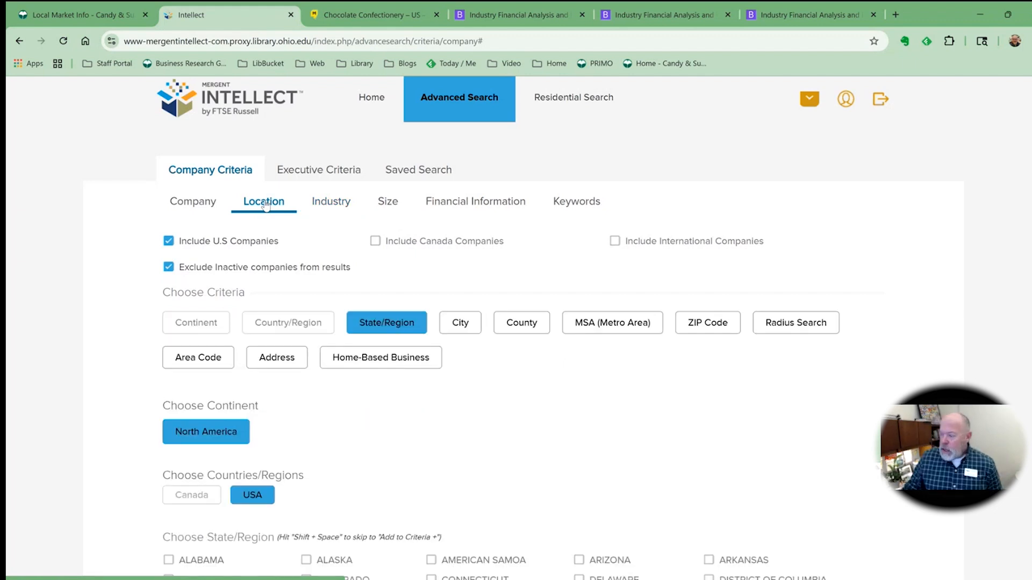
left_click(611, 329)
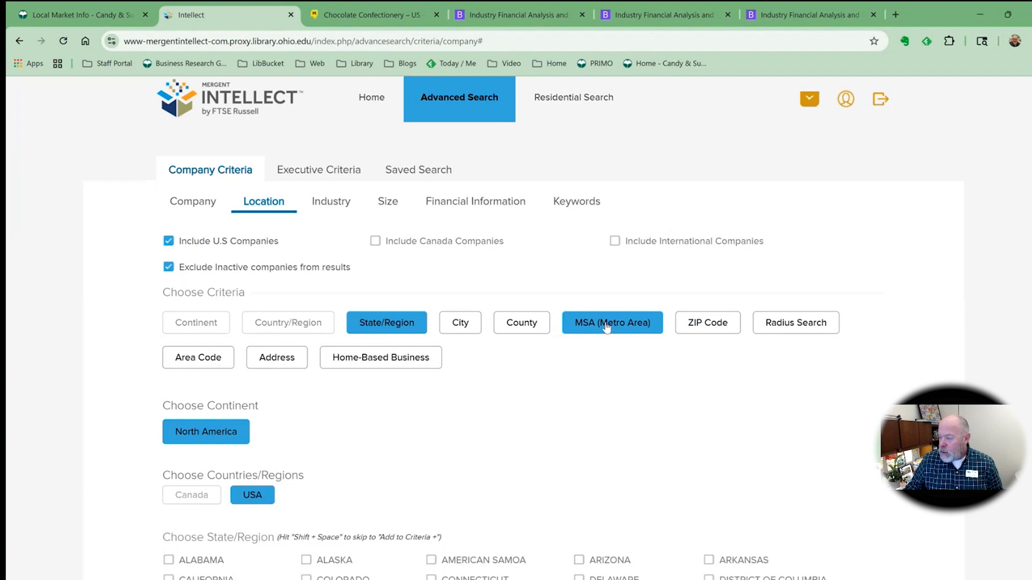
left_click(606, 328)
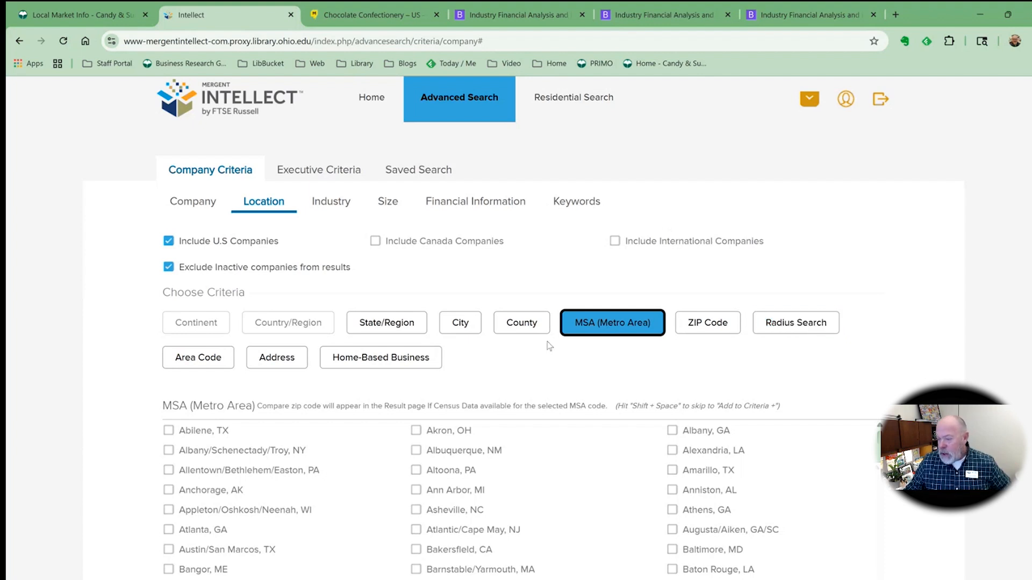
Check the Columbus, OH metro area and add it to the search criteria
scroll(589, 326, "down", 1)
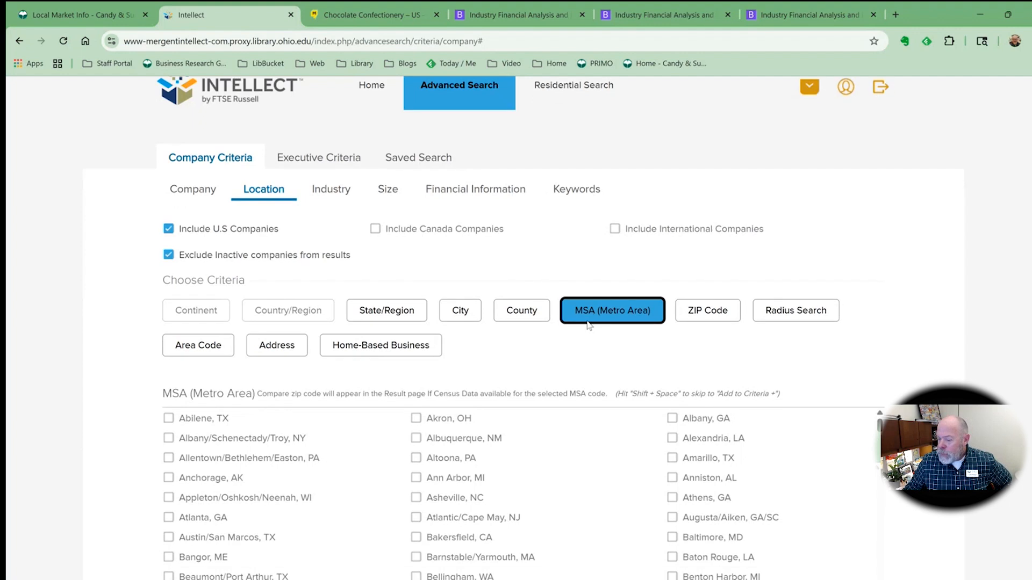
scroll(440, 415, "down", 1)
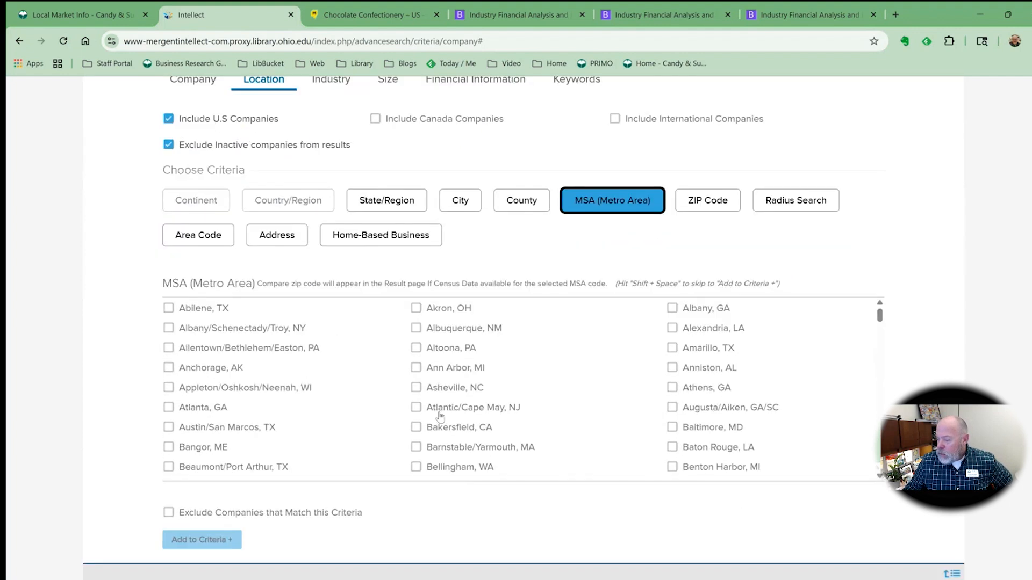
scroll(440, 415, "down", 5)
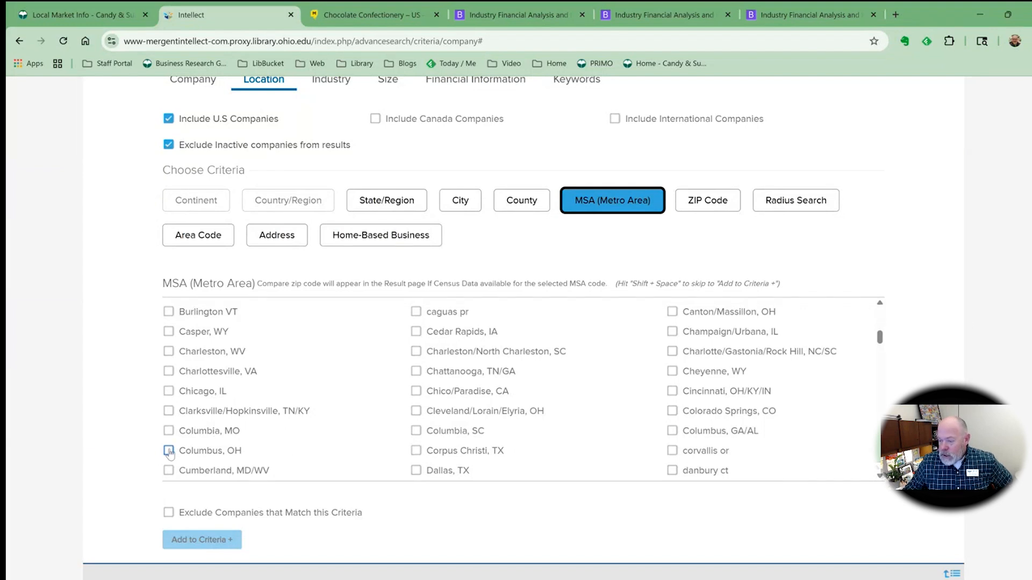
left_click(168, 451)
scroll(168, 428, "down", 1)
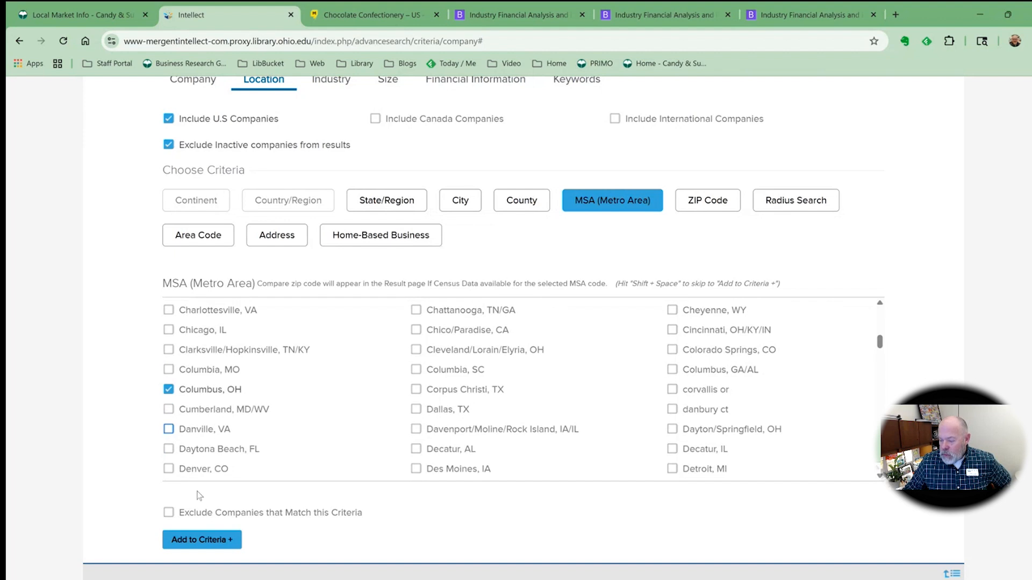
left_click(221, 539)
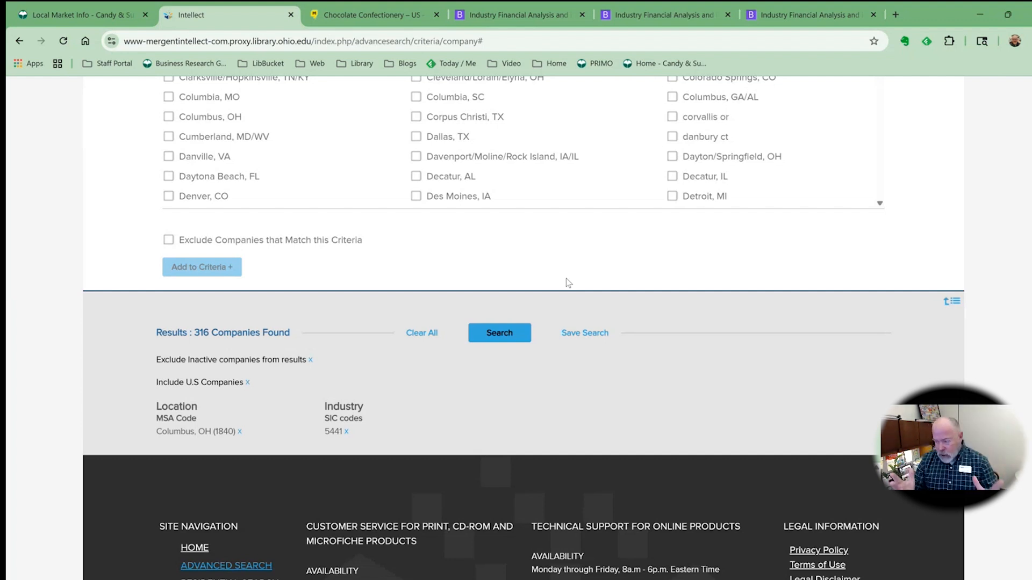
Run the search with the industry and location criteria
left_click(500, 334)
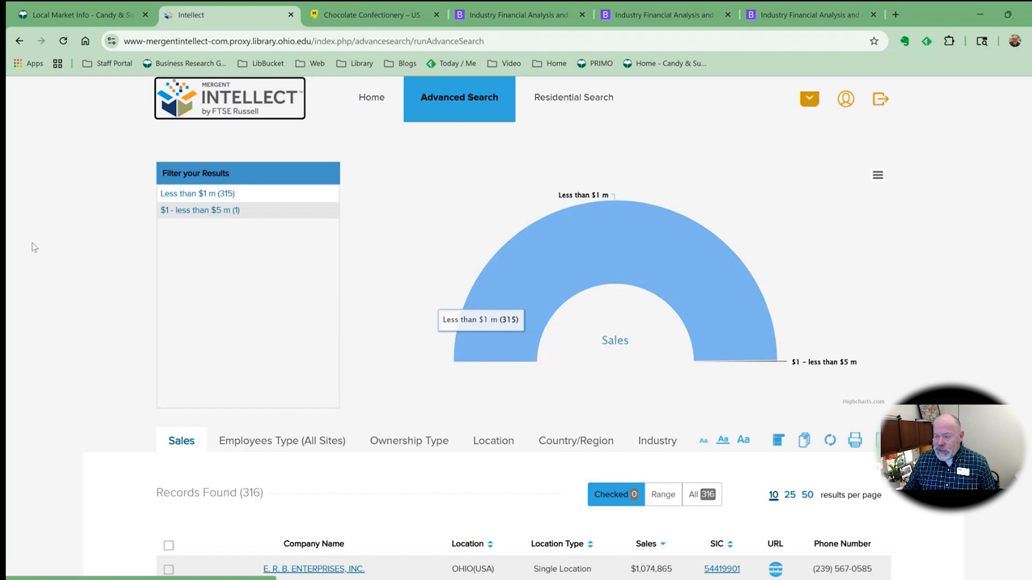
scroll(124, 262, "down", 3)
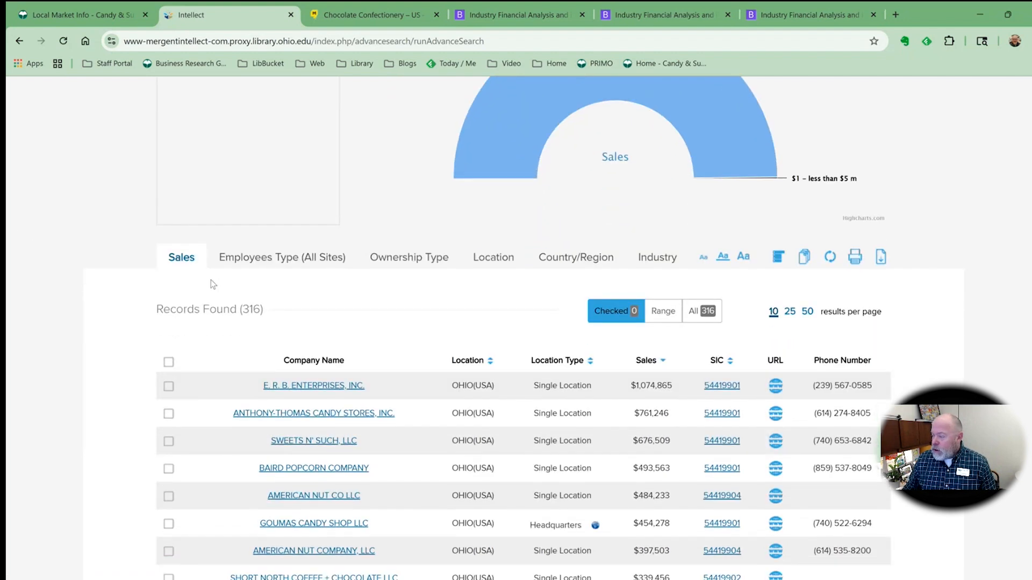
scroll(467, 320, "down", 1)
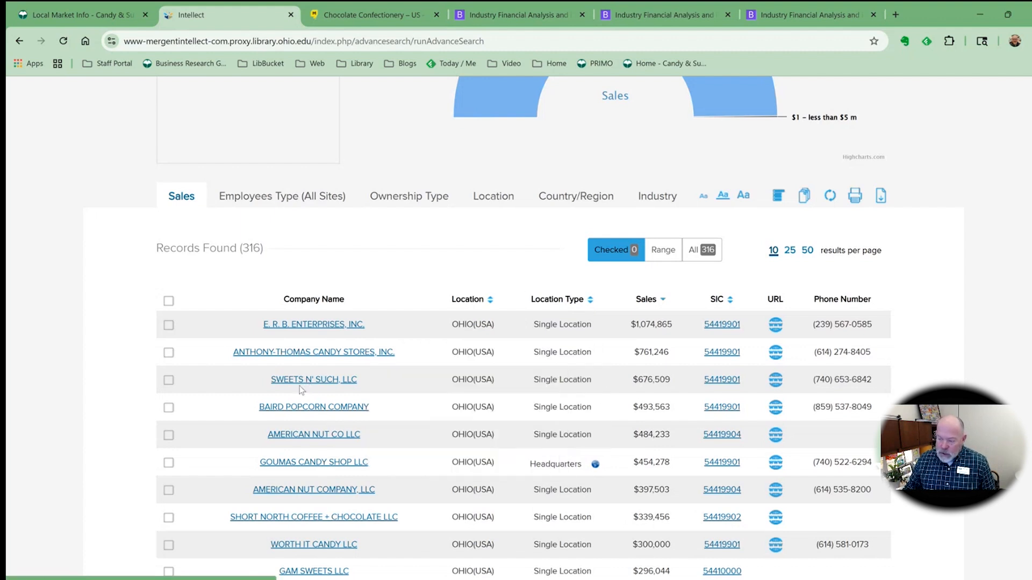
Open the Sweets N' Such, LLC company profile and review its key information
mouse_move(304, 382)
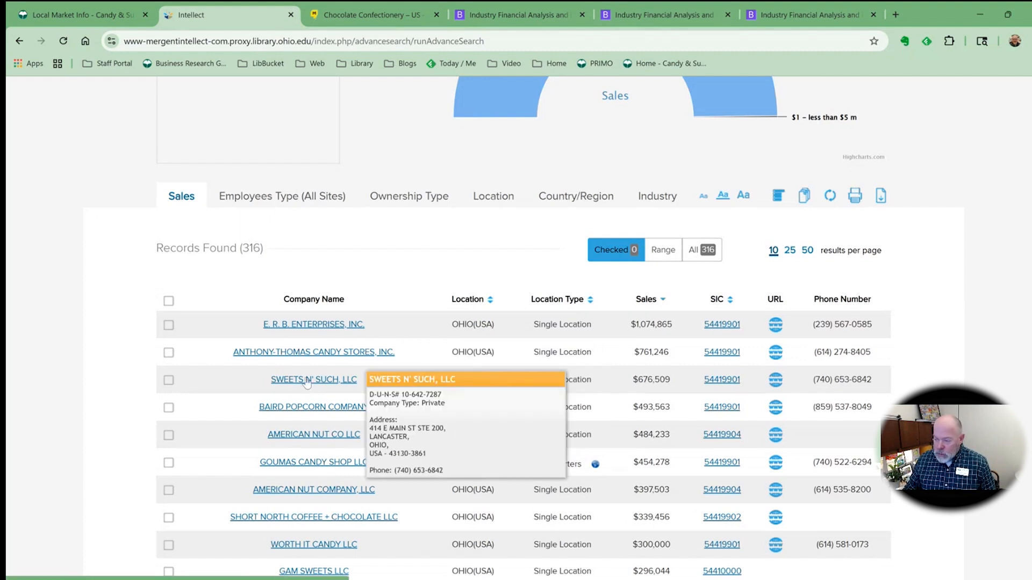
left_click(306, 381)
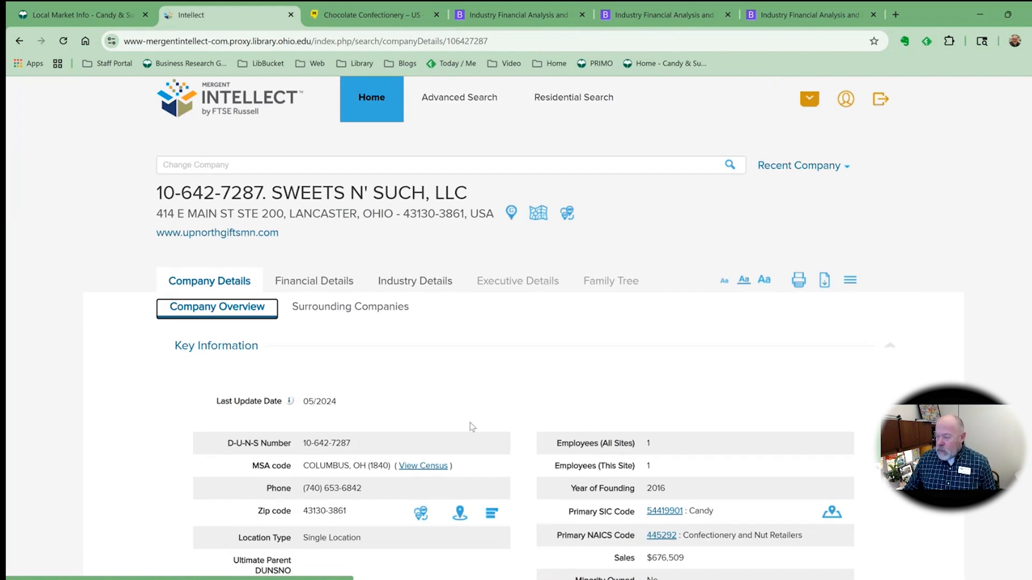
scroll(500, 354, "down", 3)
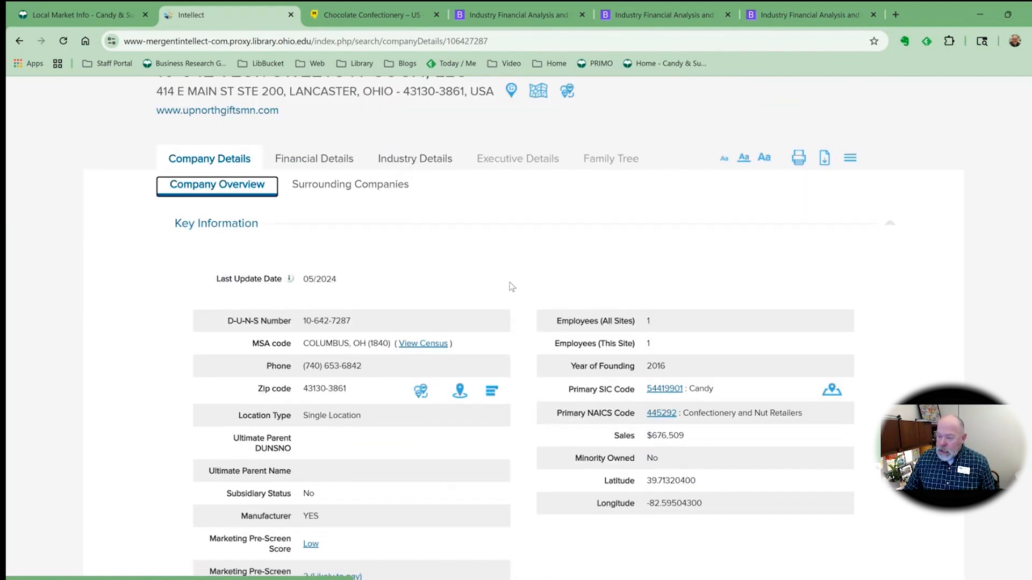
scroll(507, 285, "down", 2)
scroll(505, 284, "up", 5)
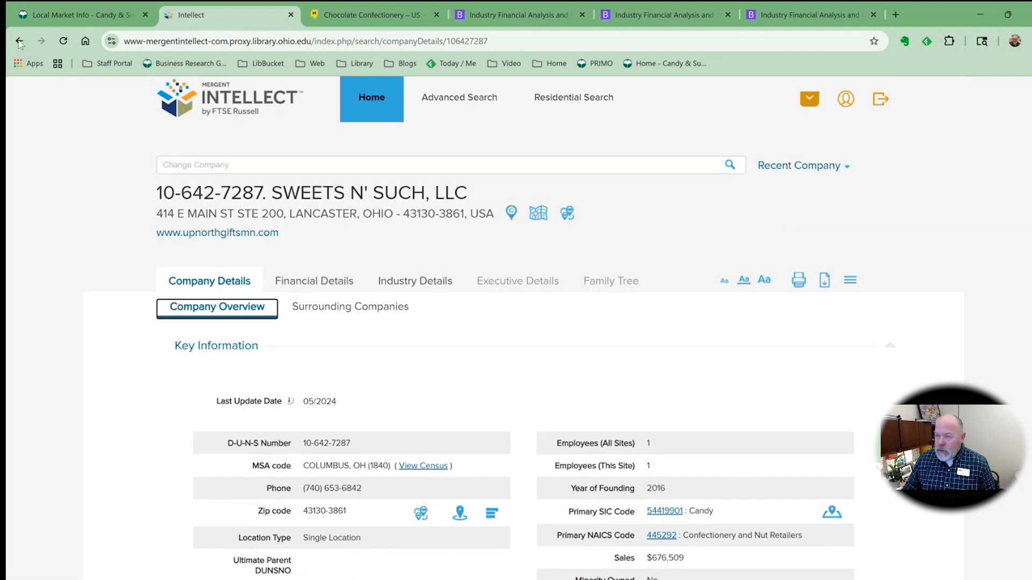
Return to the results list and select all records
left_click(19, 42)
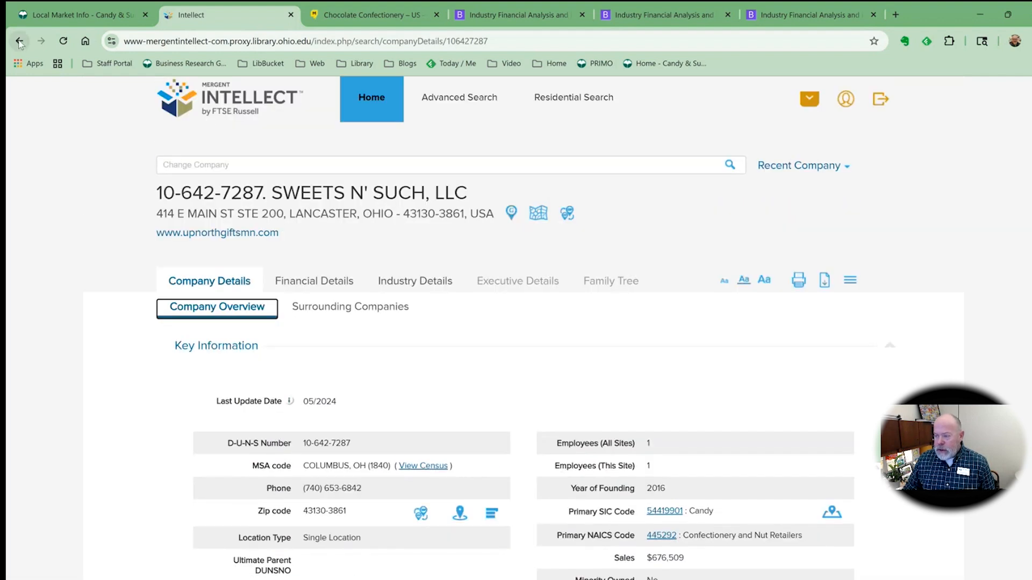
mouse_move(329, 384)
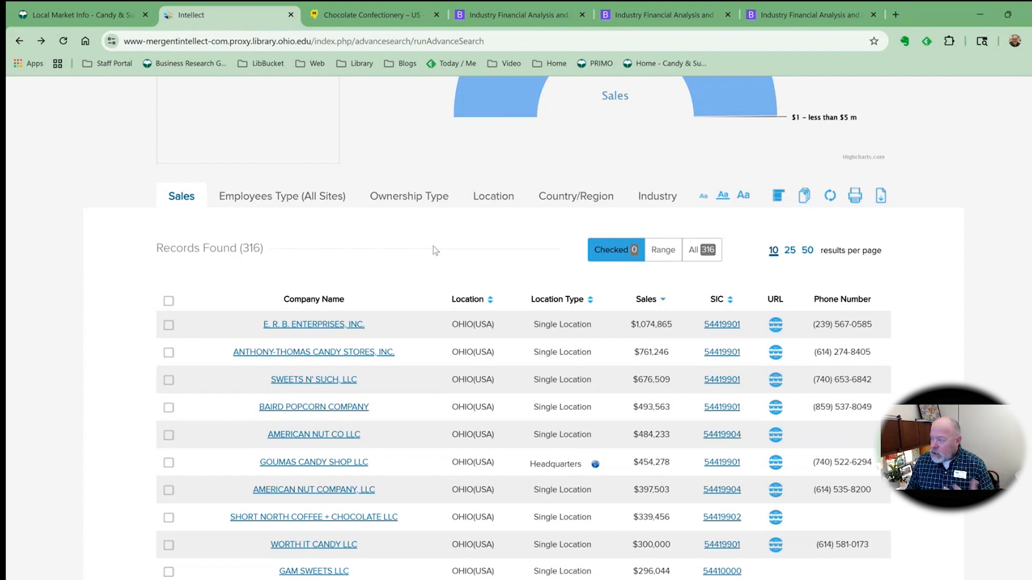
left_click(705, 252)
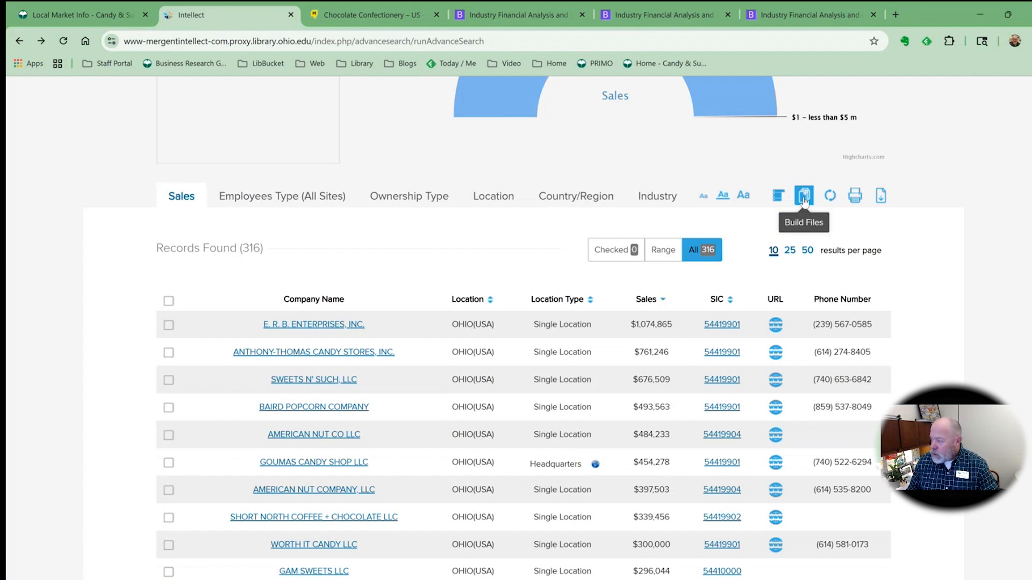
Start building a download file from all results, choosing individual fields instead of the standard structure
left_click(805, 197)
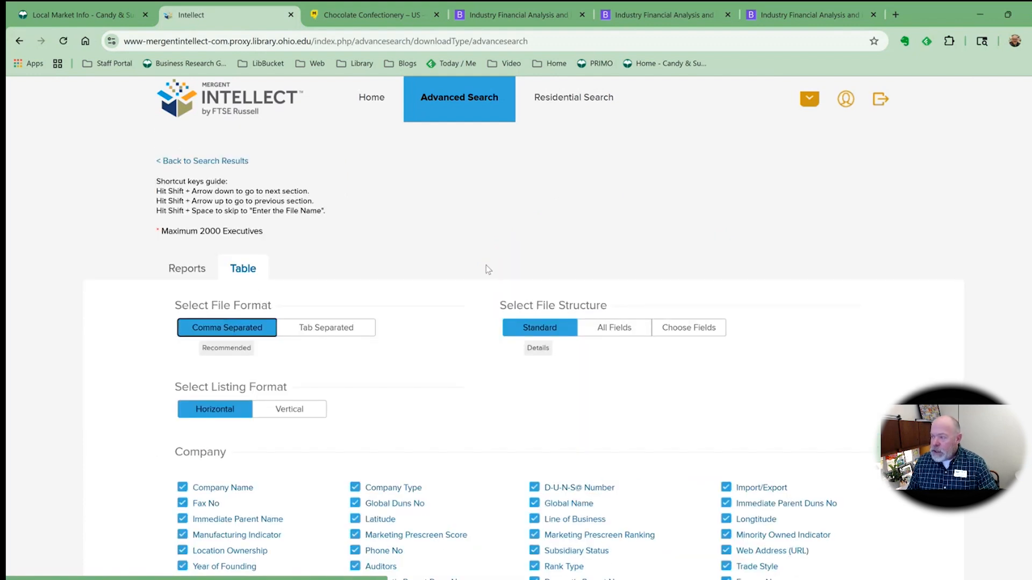
scroll(485, 260, "down", 3)
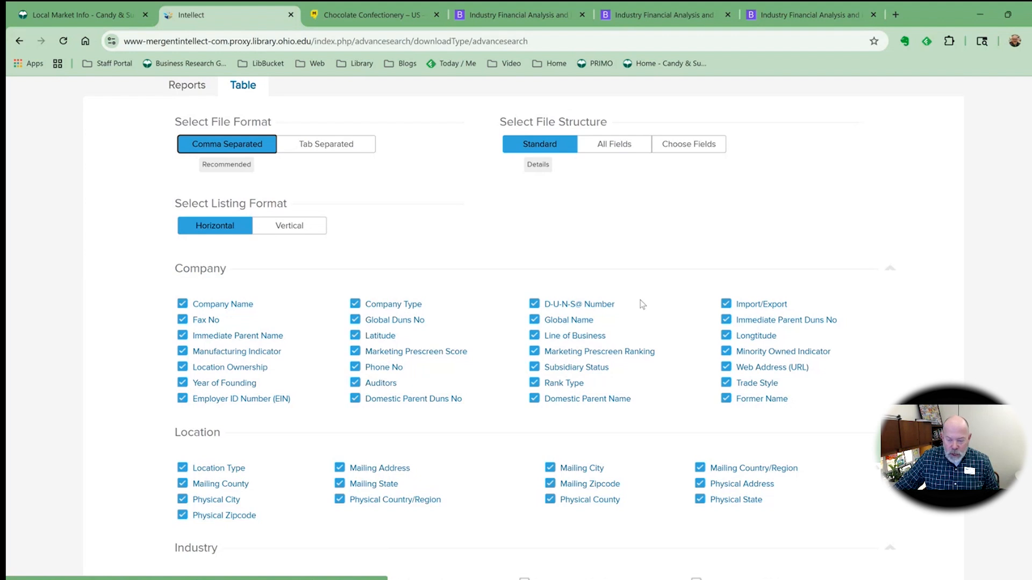
left_click(690, 149)
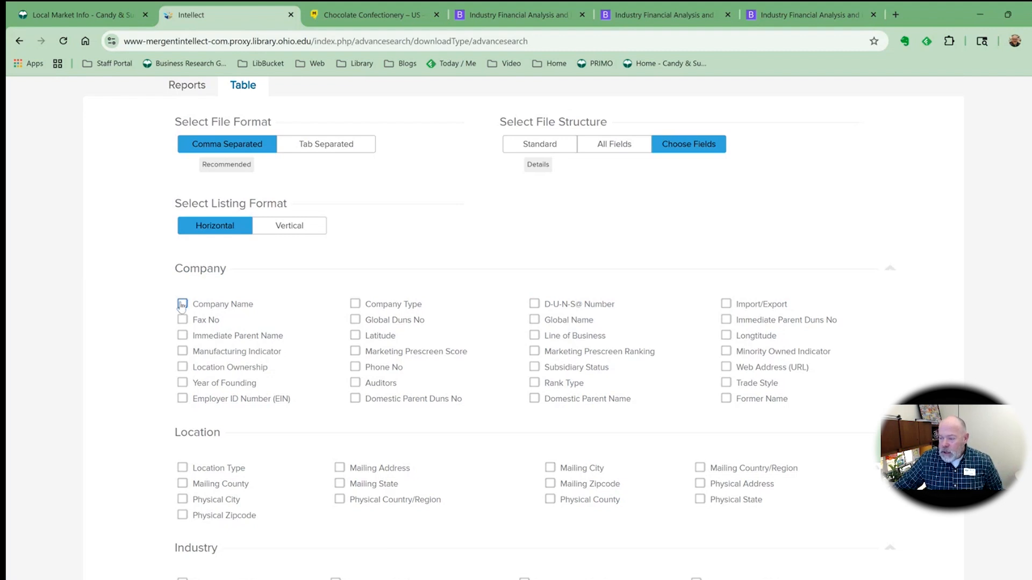
Include Company Name, Year of Founding, Web Address (URL) and Minority Owned Indicator among the company fields
left_click(182, 304)
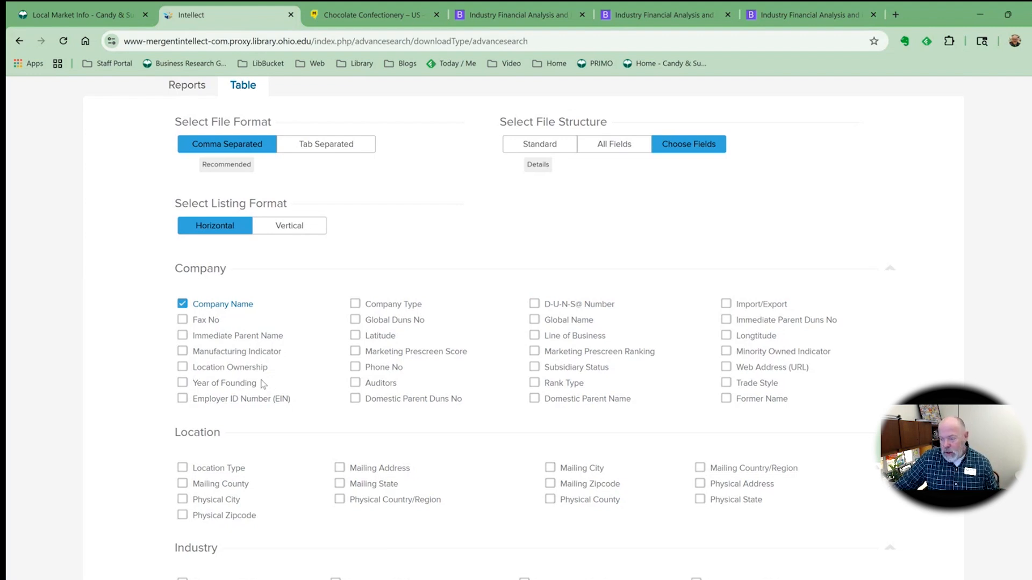
left_click(182, 384)
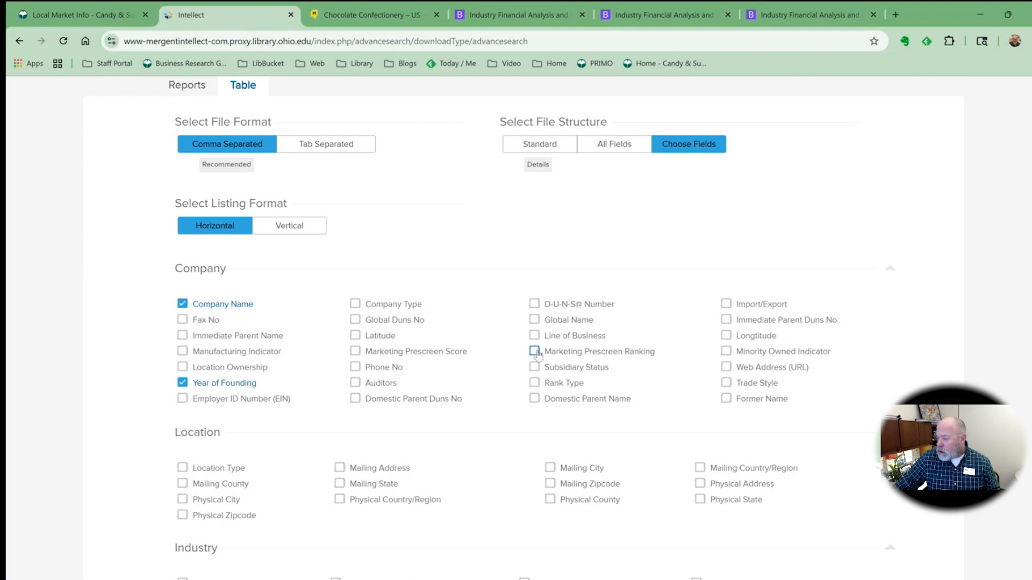
left_click(726, 367)
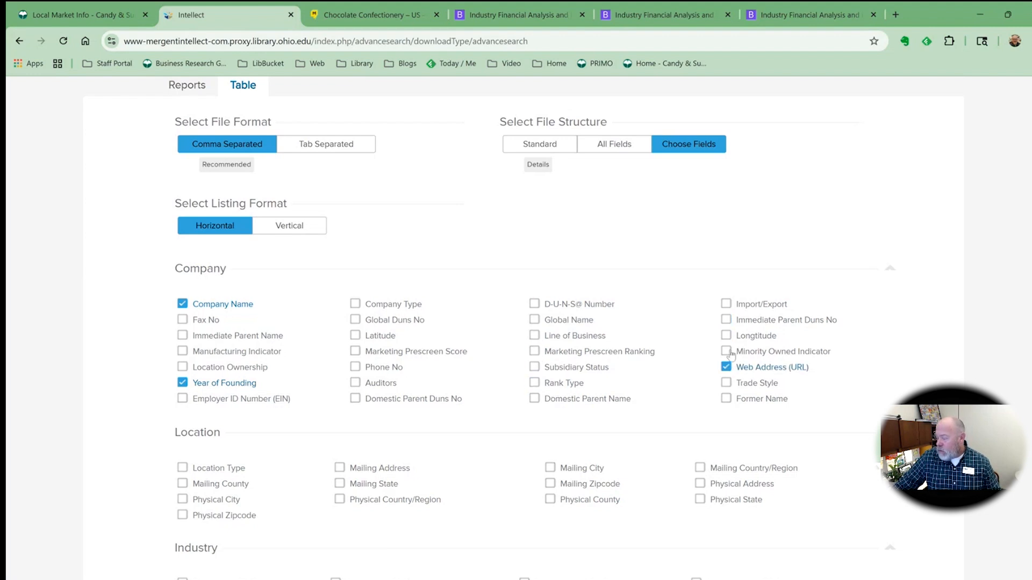
left_click(726, 352)
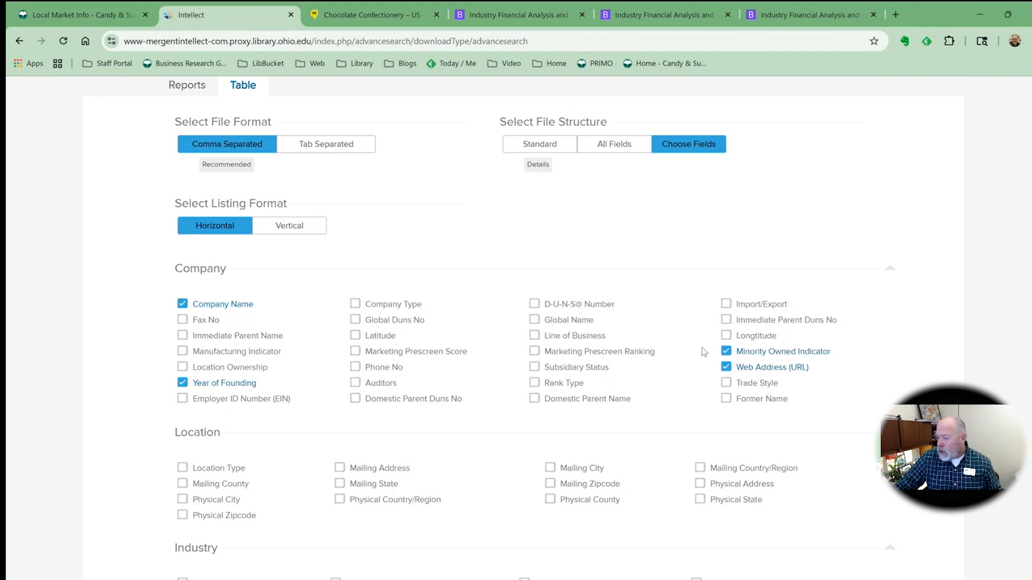
Include Physical City and Physical Address location fields plus Sales and Employee All Sites size fields
scroll(309, 313, "down", 2)
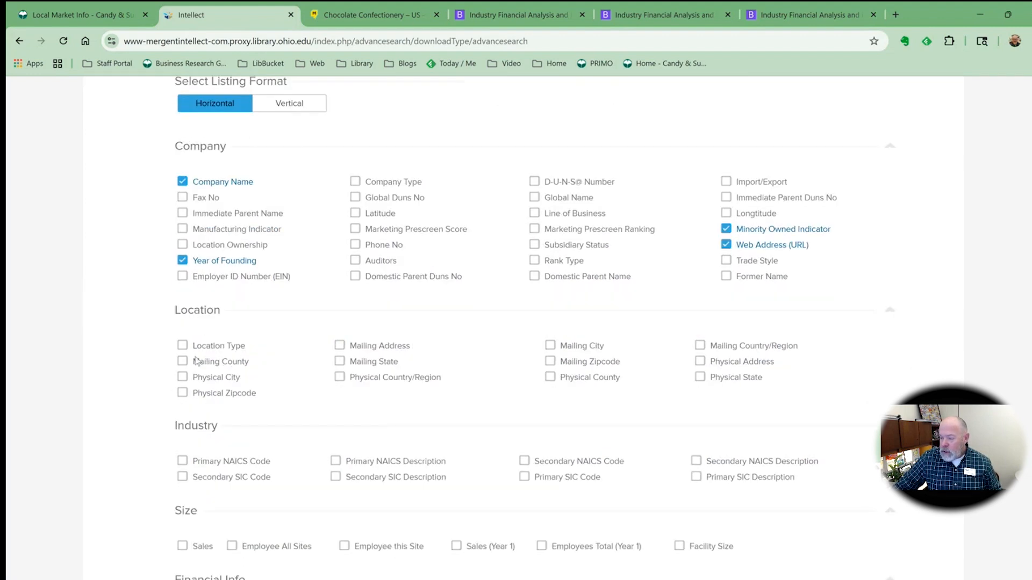
left_click(182, 378)
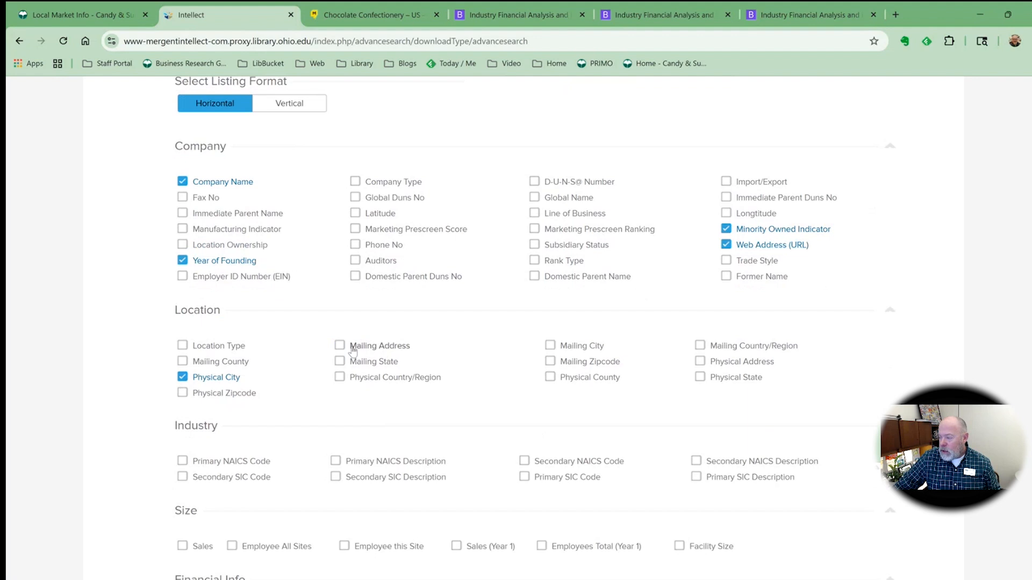
left_click(700, 361)
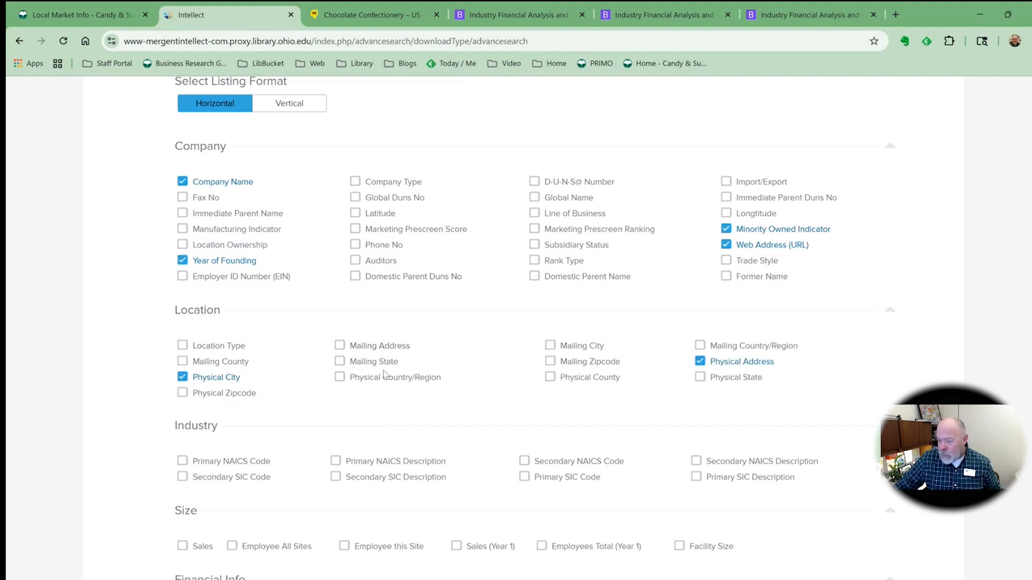
scroll(385, 371, "down", 1)
scroll(380, 371, "down", 1)
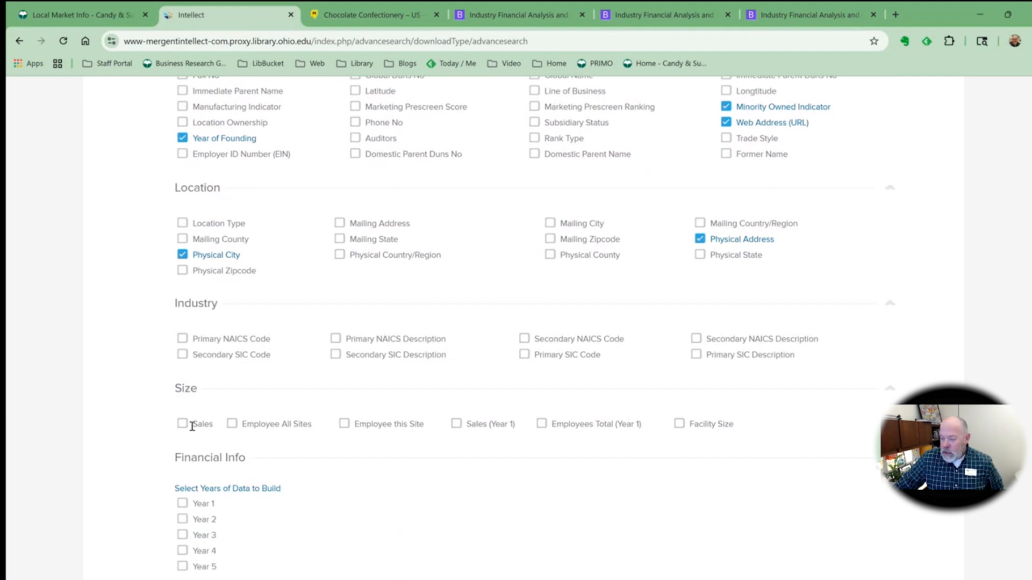
left_click(183, 424)
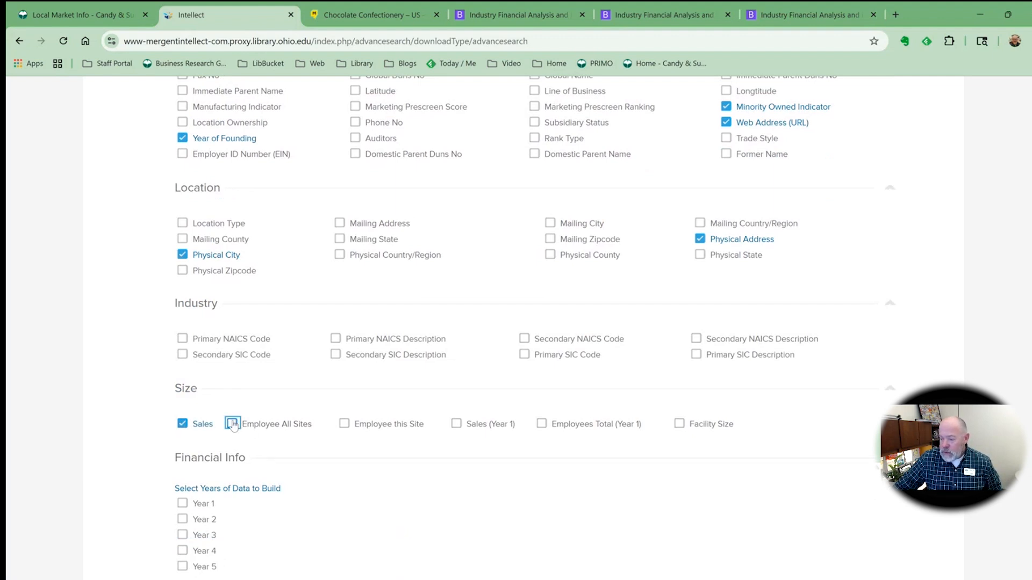
left_click(232, 423)
Include the executive First Name, Last Name, Title and Phone fields in the file
scroll(502, 384, "down", 2)
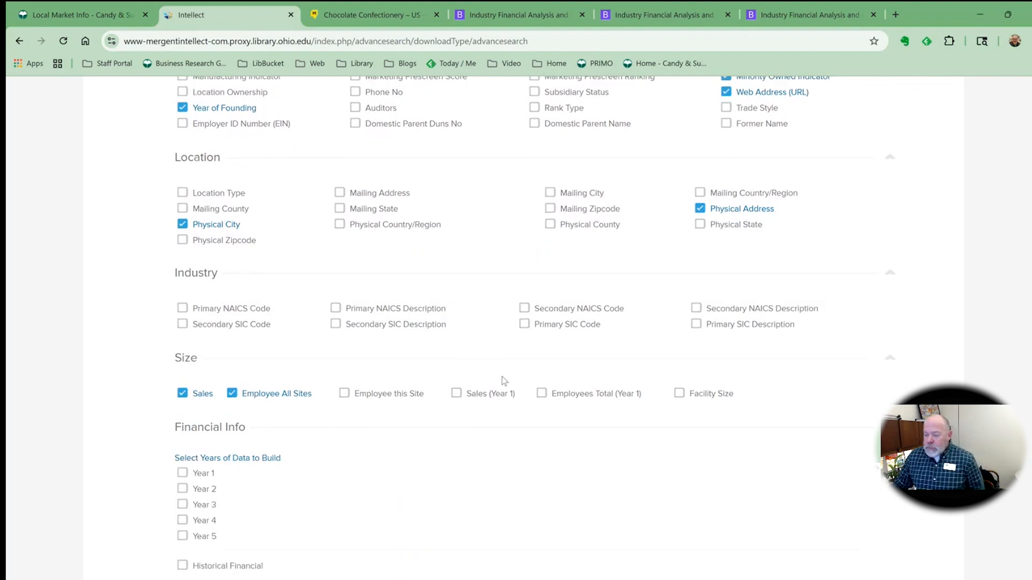
scroll(466, 333, "down", 2)
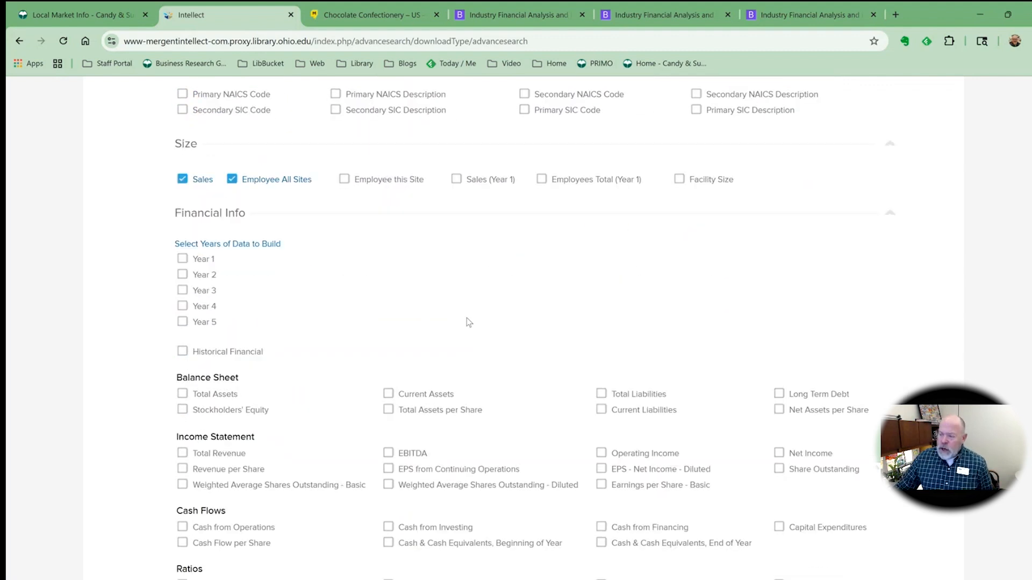
scroll(467, 320, "down", 2)
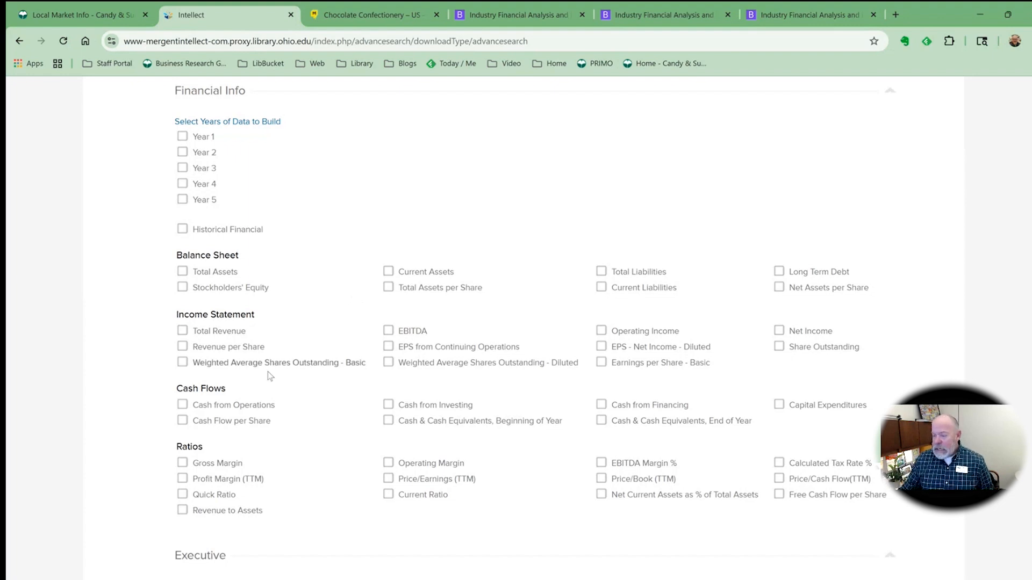
scroll(311, 410, "down", 2)
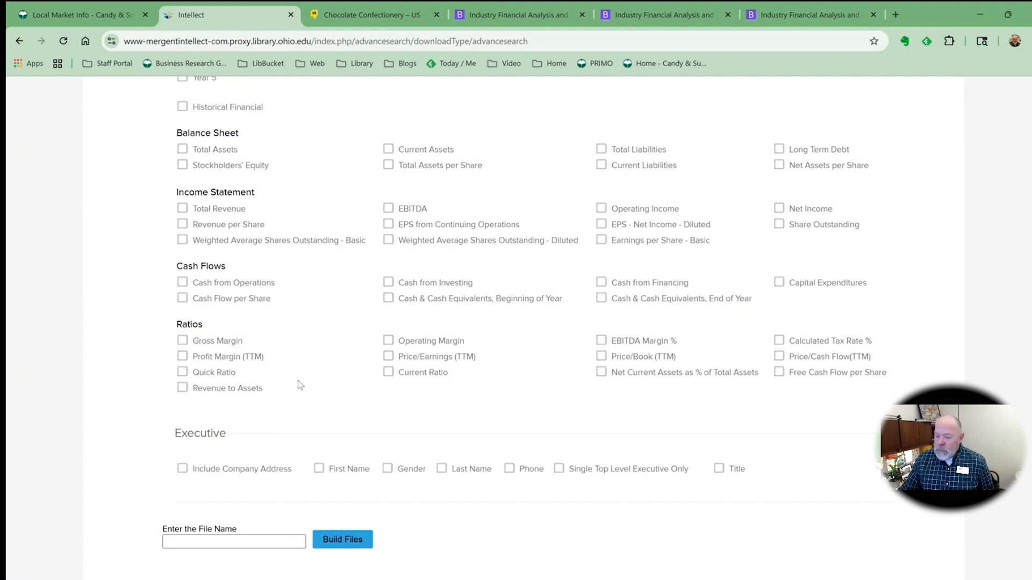
scroll(299, 385, "down", 1)
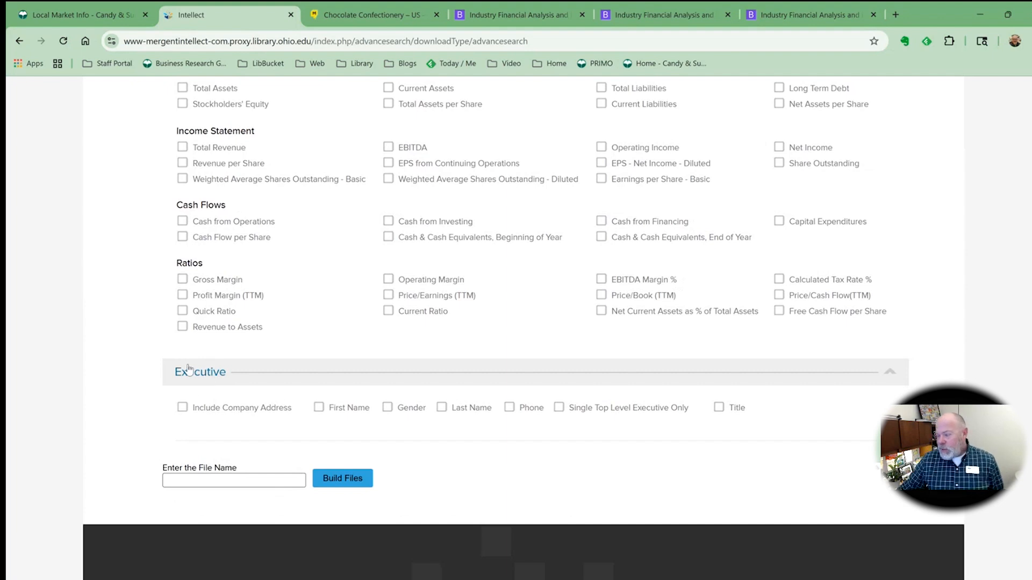
left_click(319, 408)
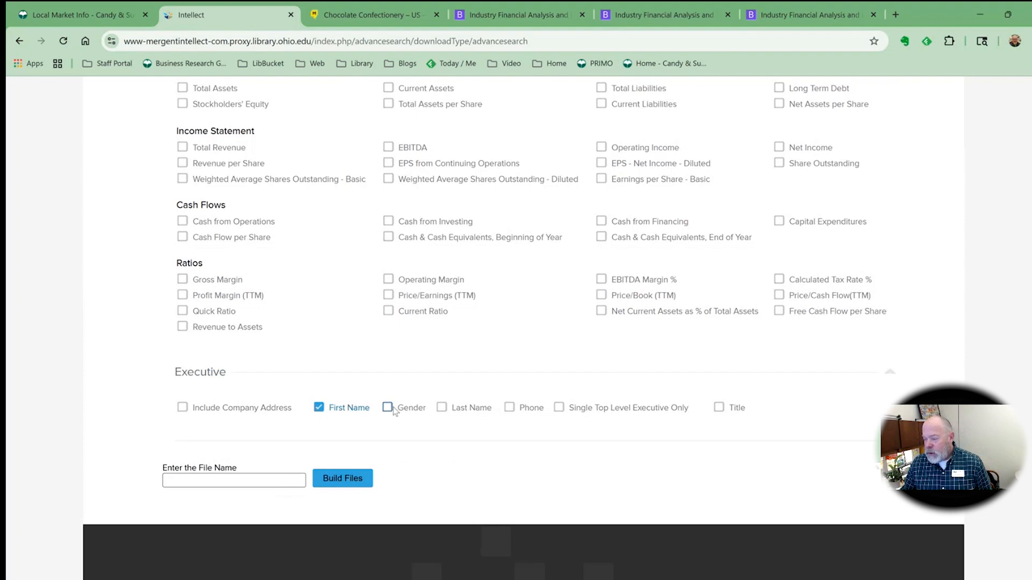
left_click(441, 410)
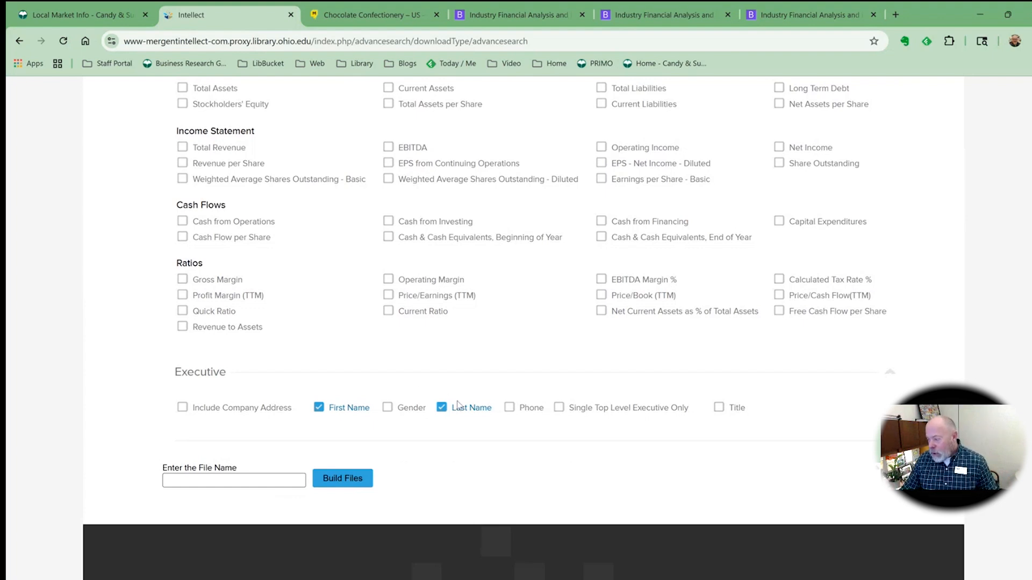
left_click(719, 407)
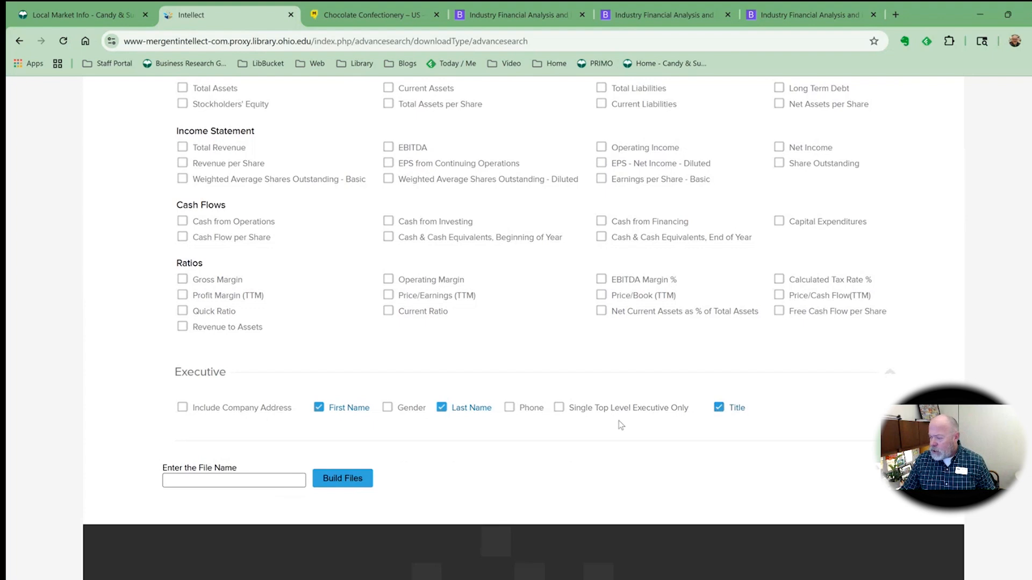
left_click(509, 408)
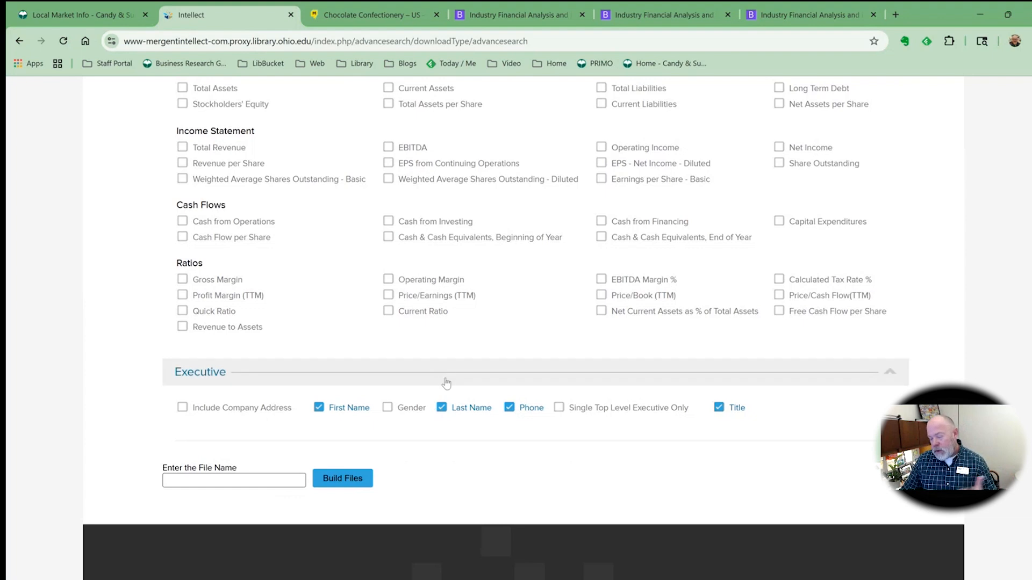
Name the file candy and build the files
scroll(446, 376, "down", 1)
scroll(445, 376, "down", 2)
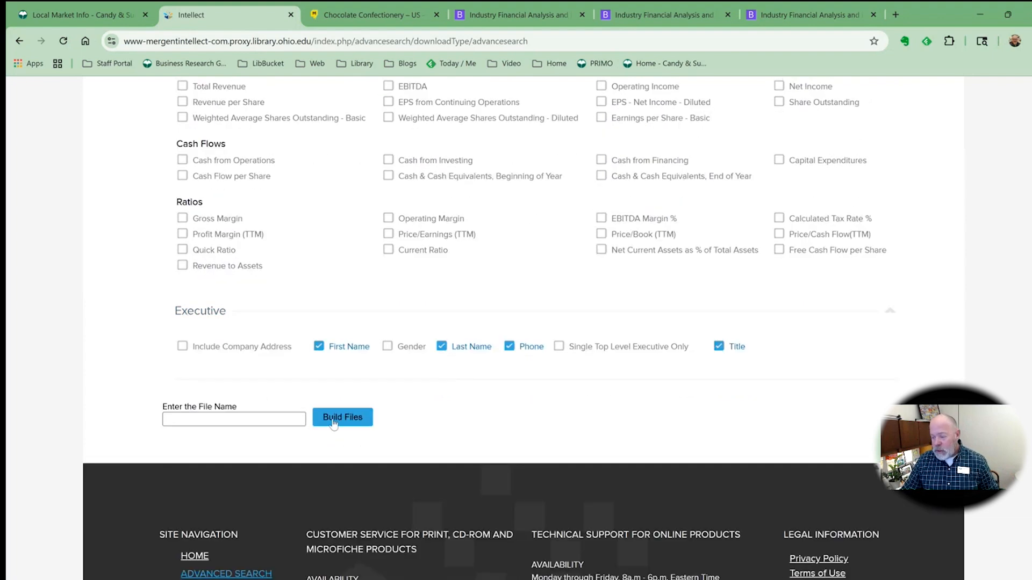
left_click(246, 419)
type("candy")
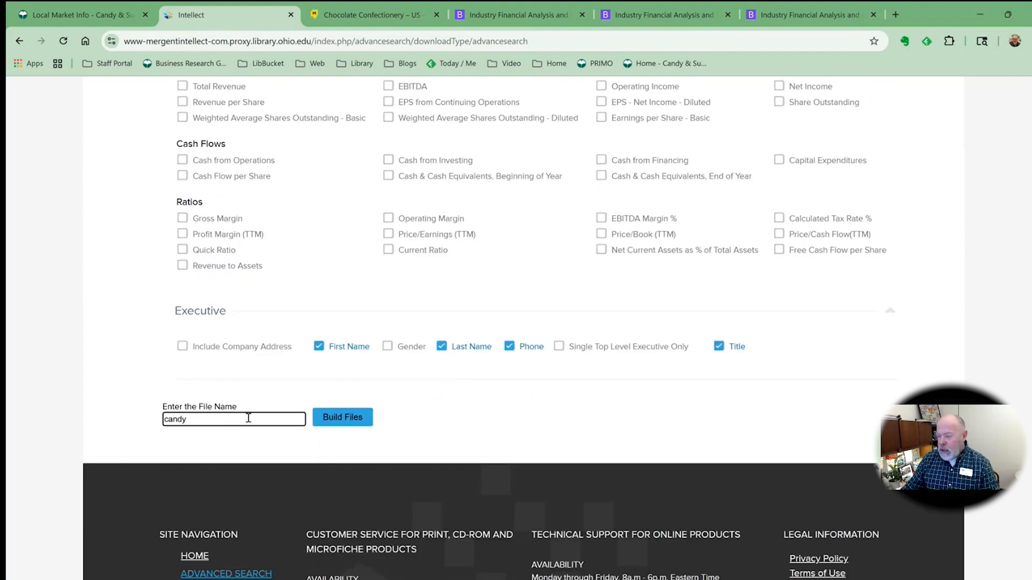
left_click(356, 425)
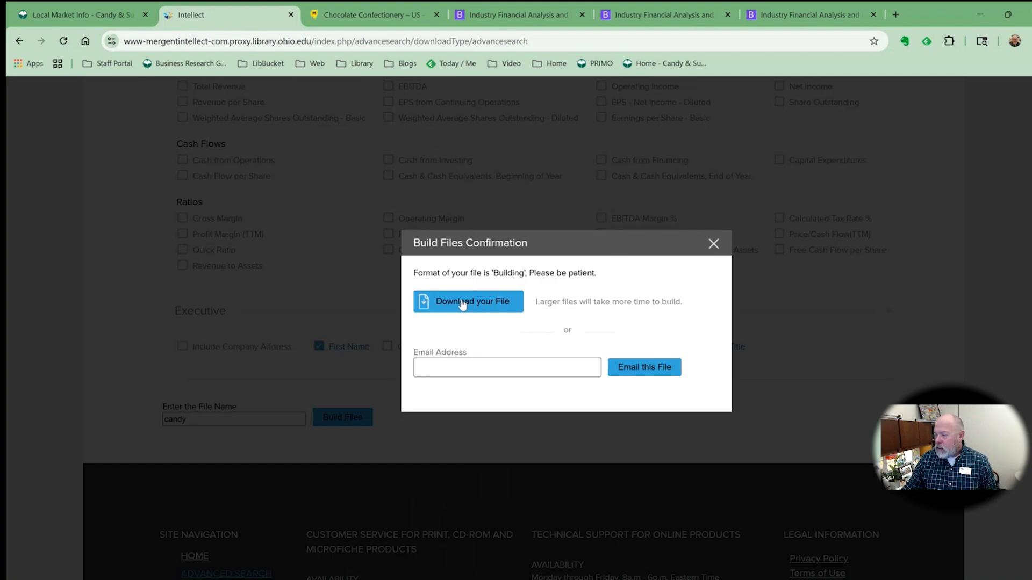
Download the built CSV file and save it to the Downloads folder
left_click(472, 304)
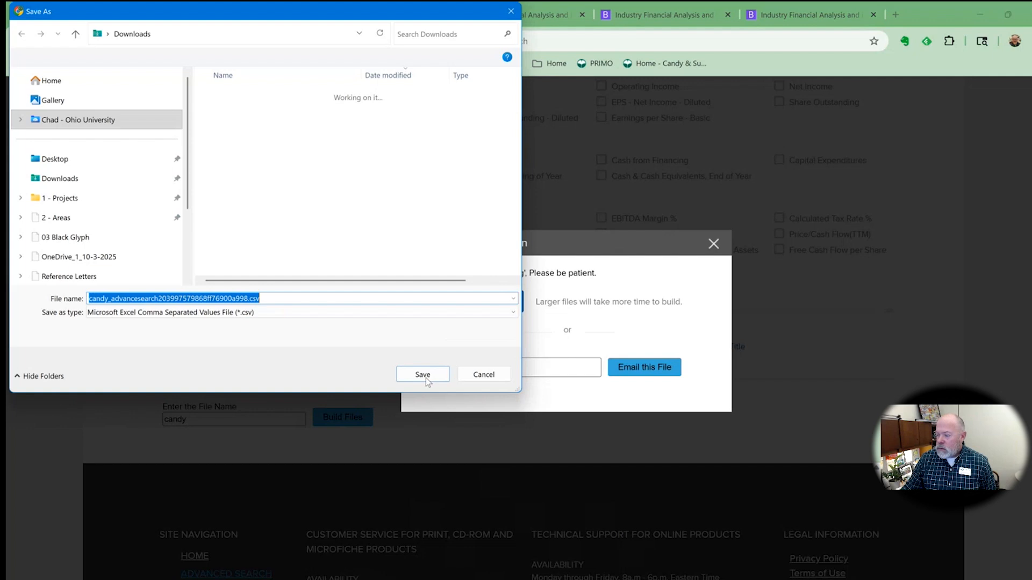
left_click(426, 377)
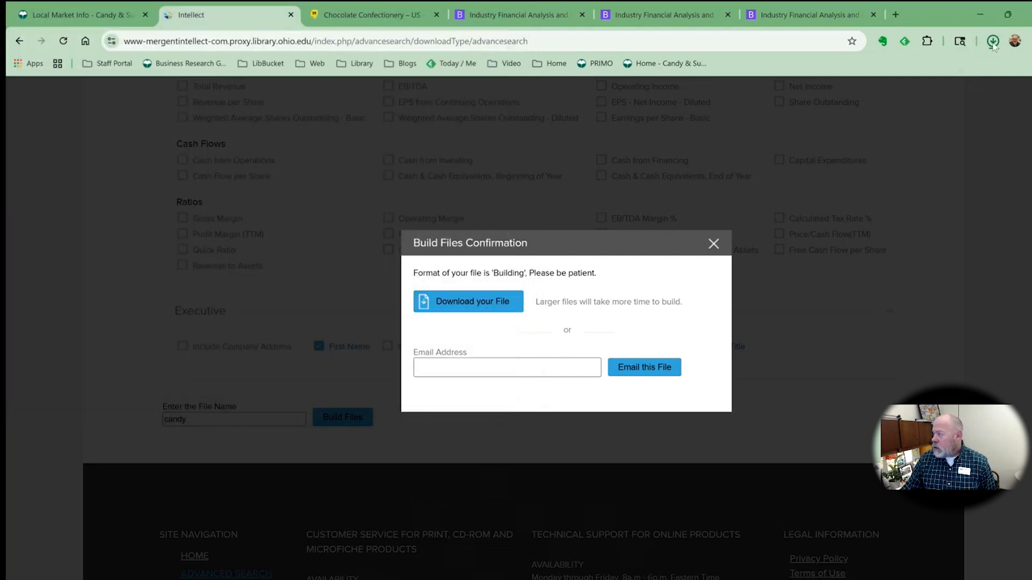
Open the downloaded candy CSV file in Excel, agreeing to open it despite the format warning
left_click(992, 42)
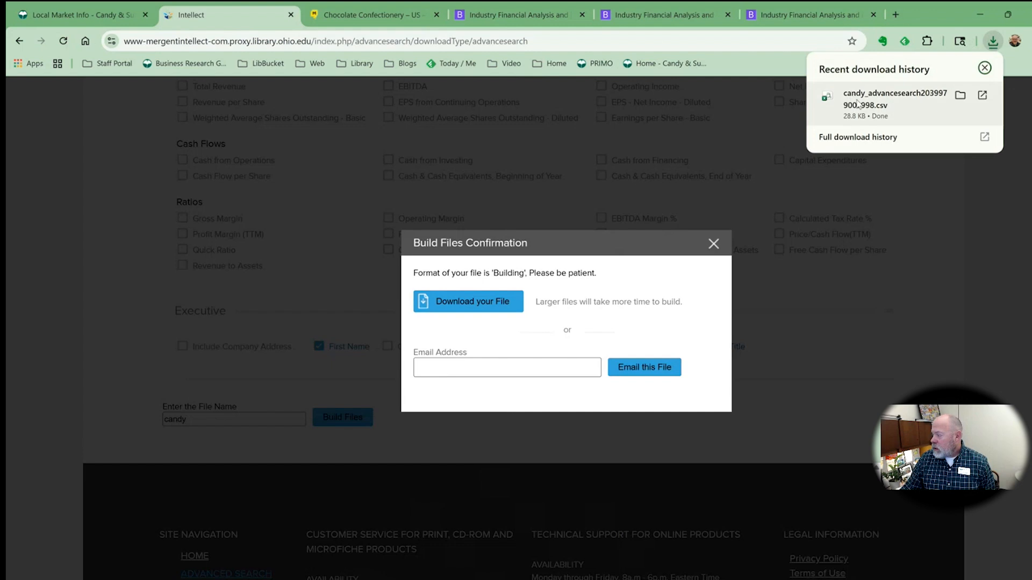
left_click(857, 102)
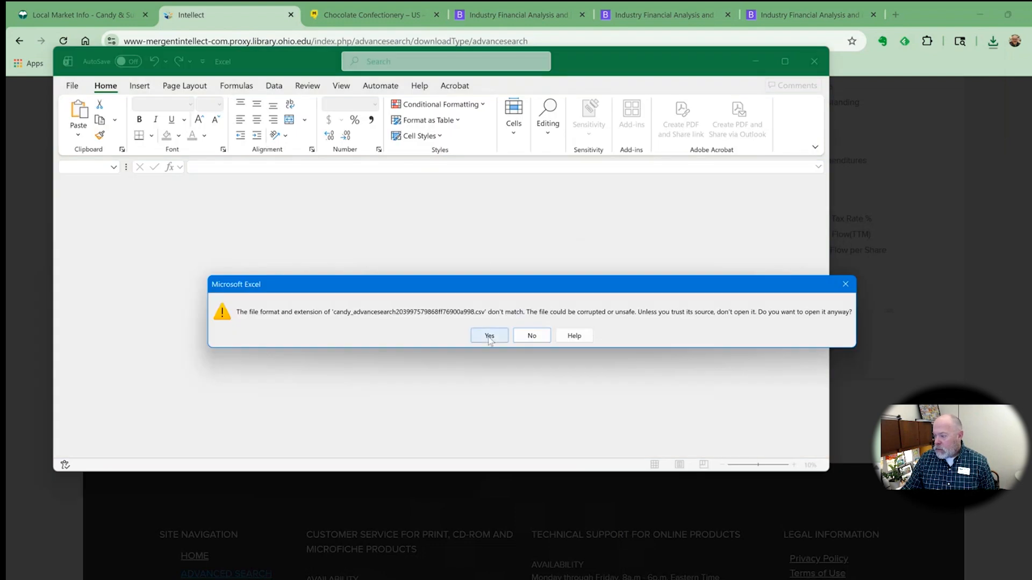
left_click(489, 336)
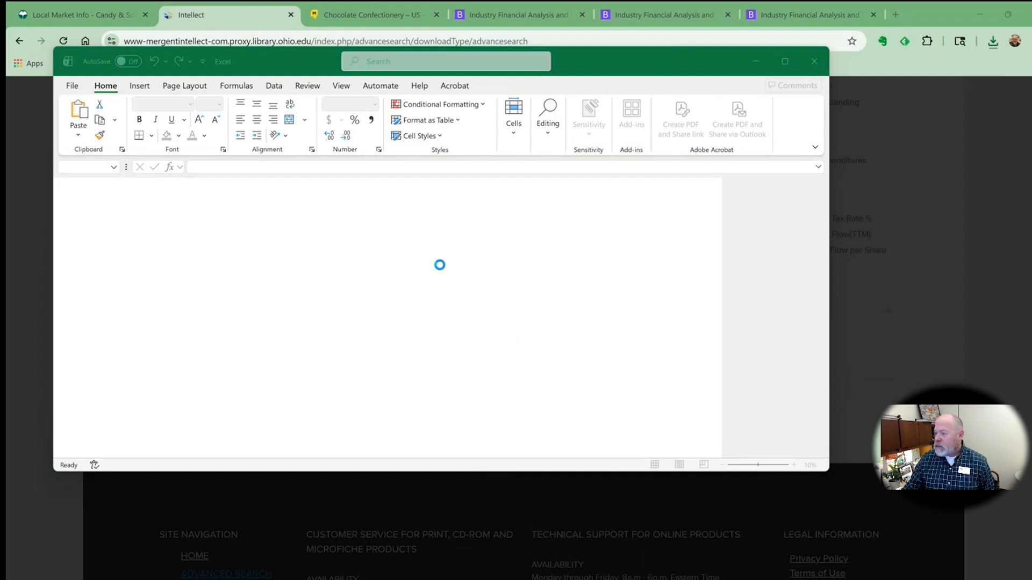
Maximize the spreadsheet and review the Company Details columns and the Executive sheet
left_click(785, 62)
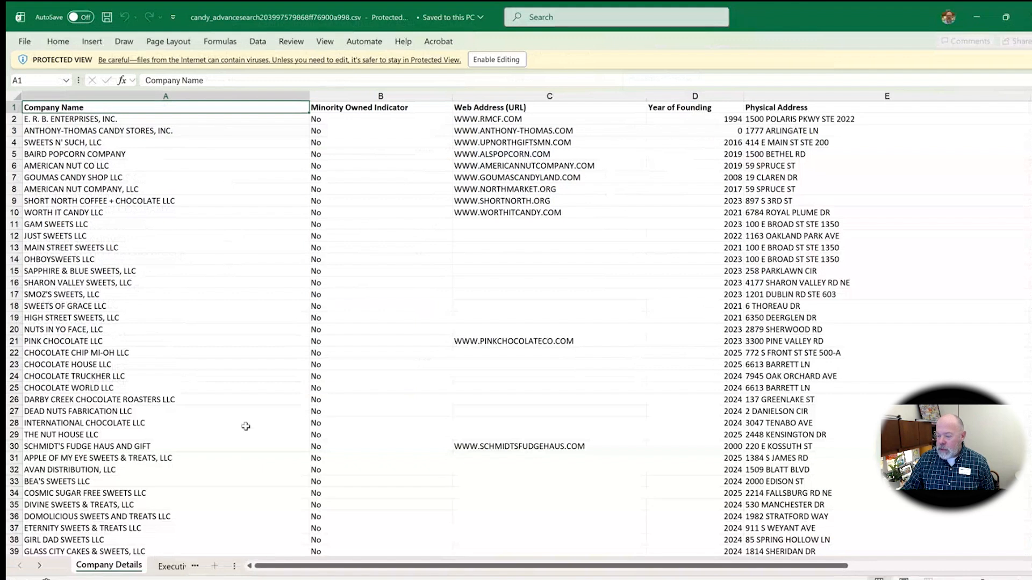
left_click_drag(316, 567, 473, 570)
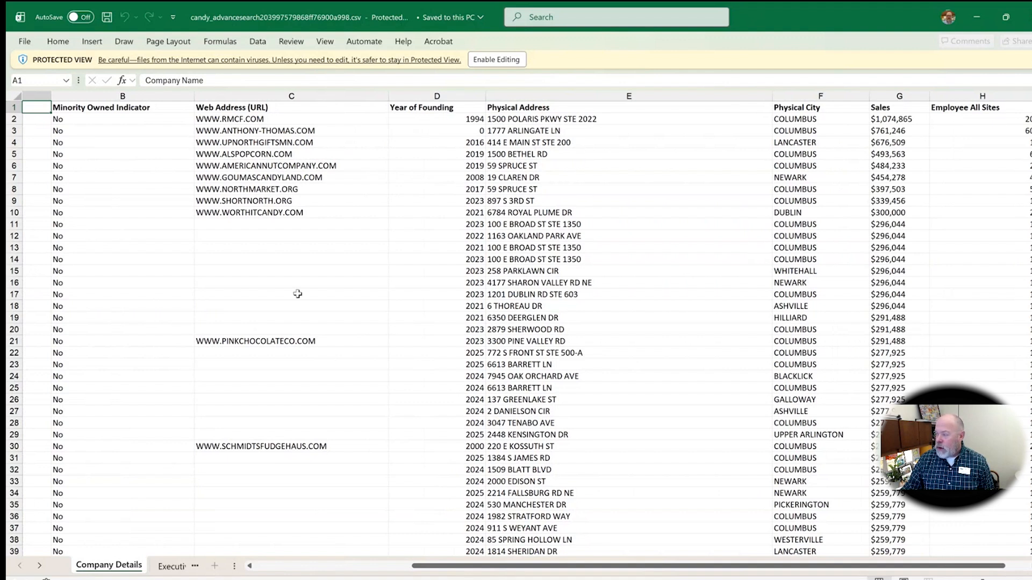
left_click(436, 96)
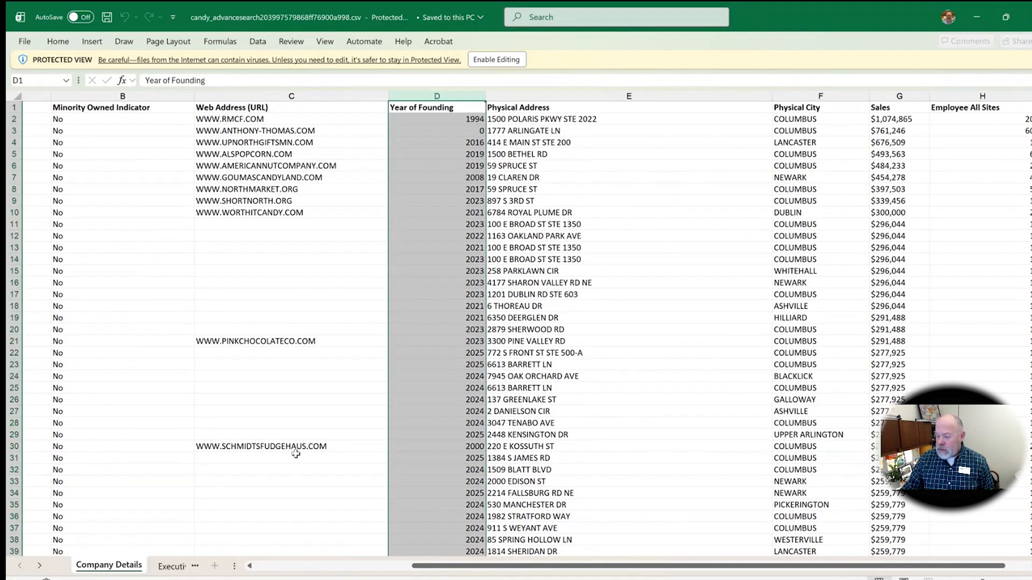
left_click(170, 567)
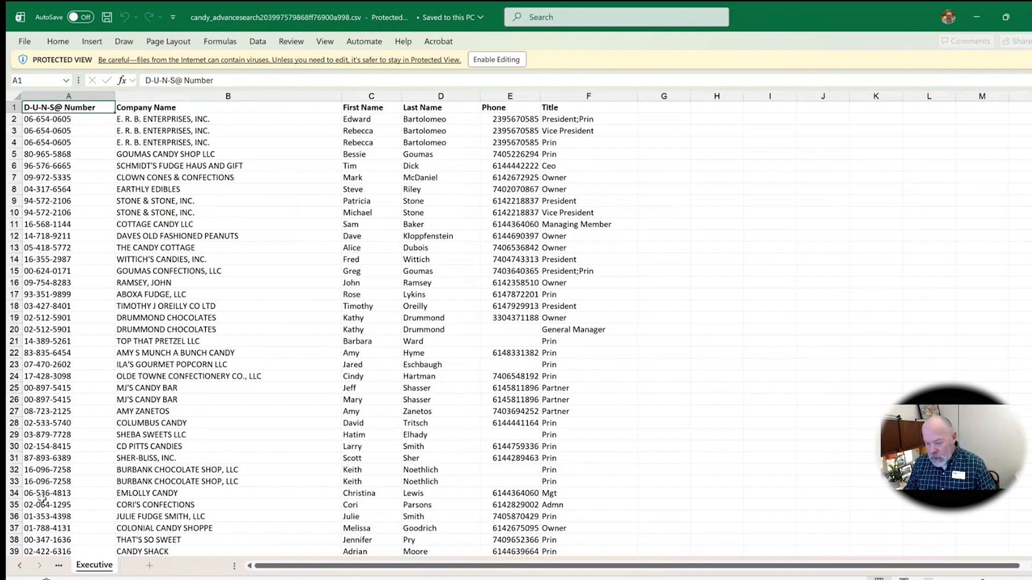
left_click(20, 565)
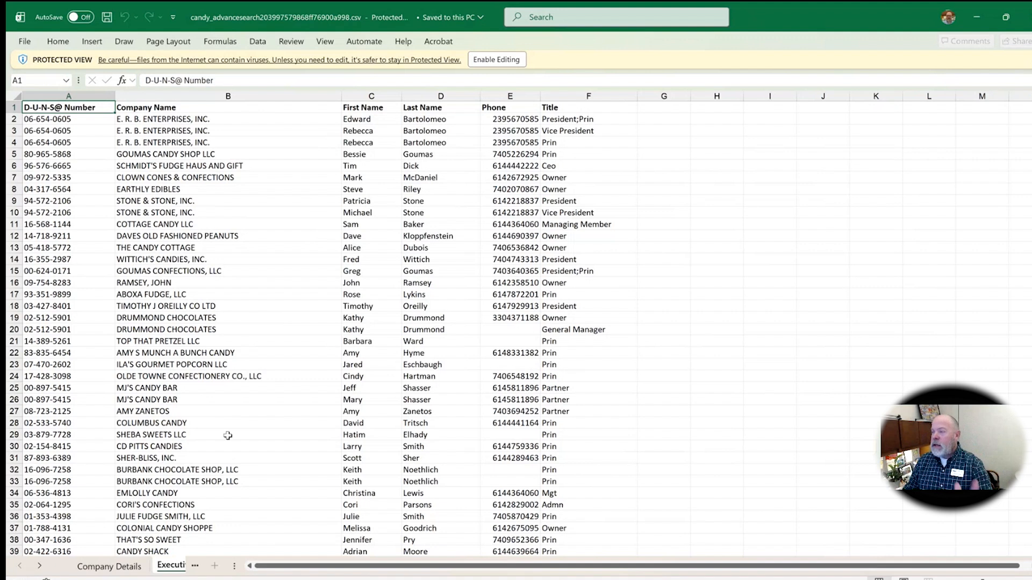